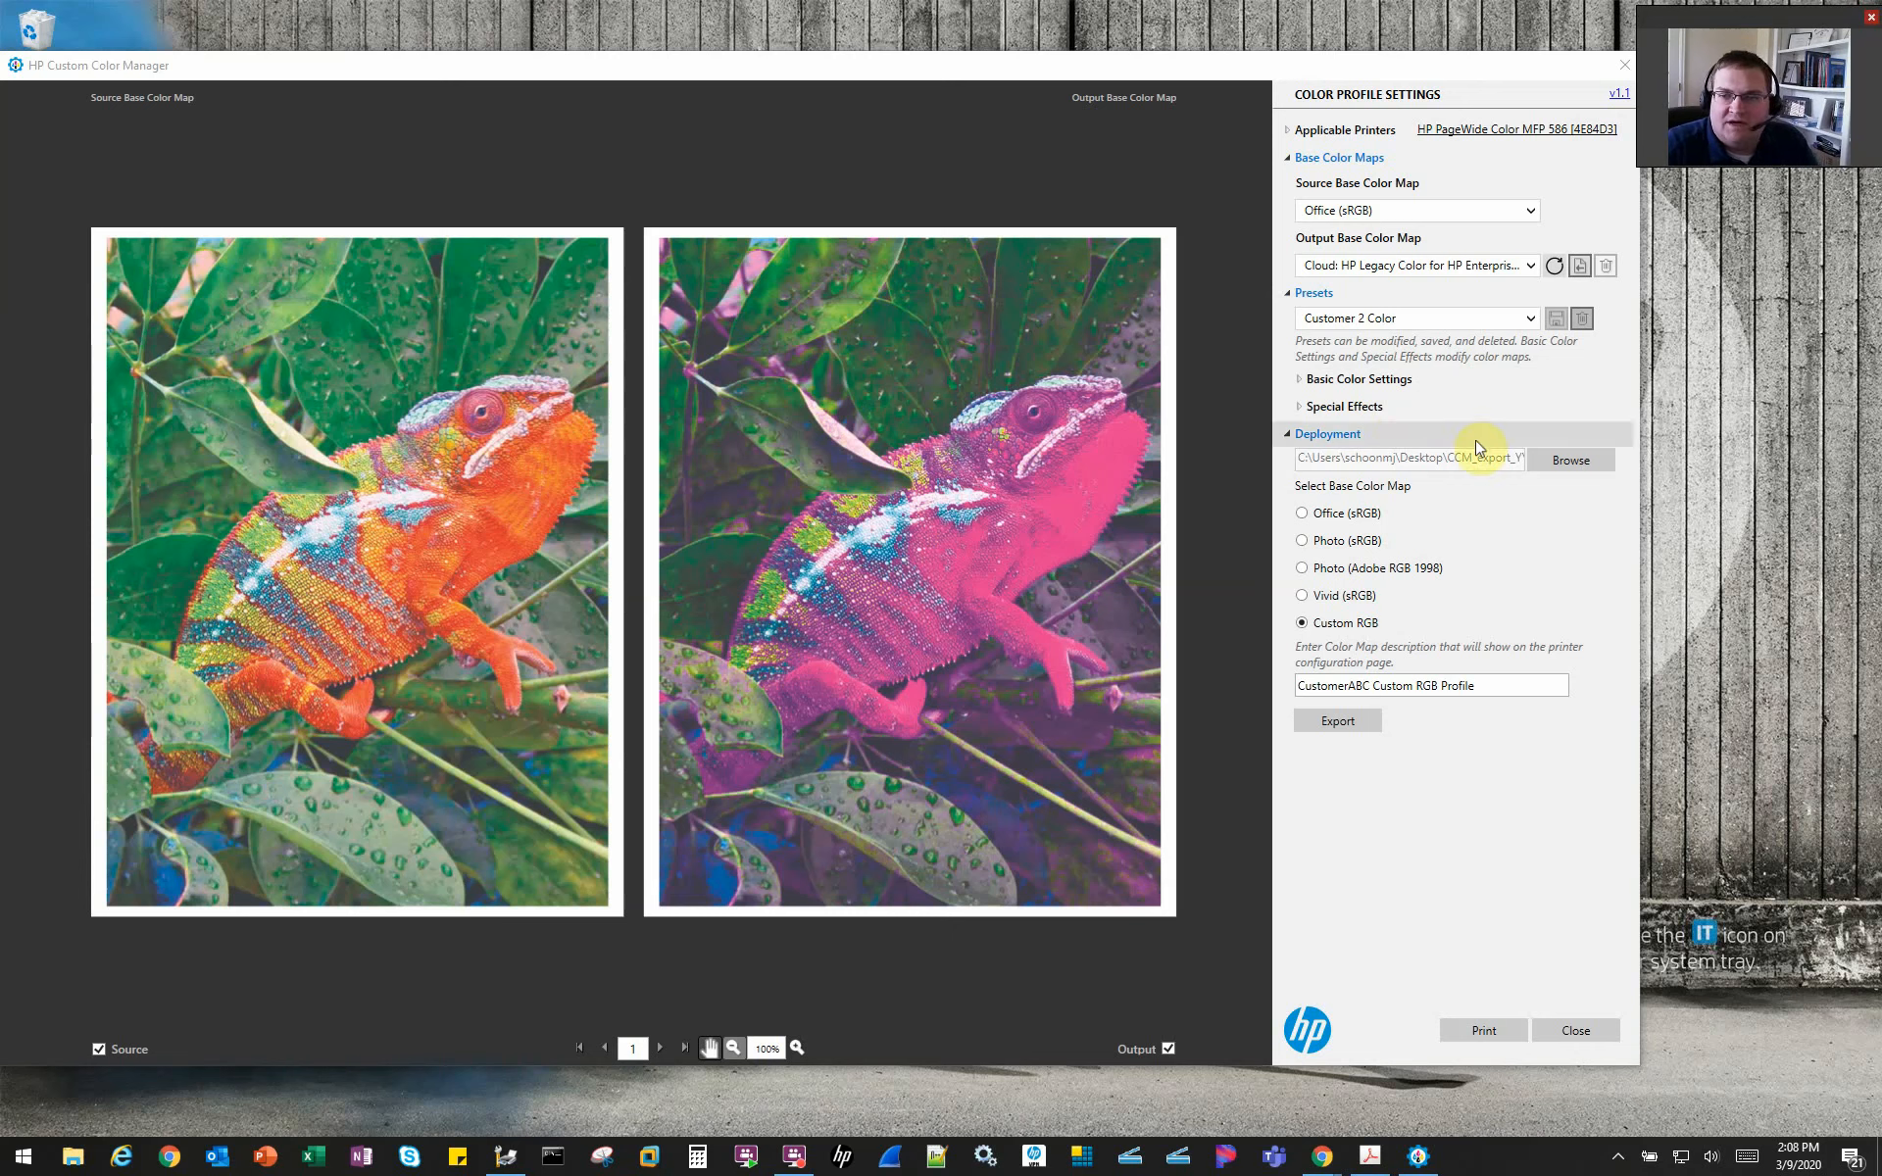
# Step: Export the Custom RGB color map with the description CustomerABC Custom RGB Profile, and uncover the exported files on the desktop
pyautogui.click(1287, 294)
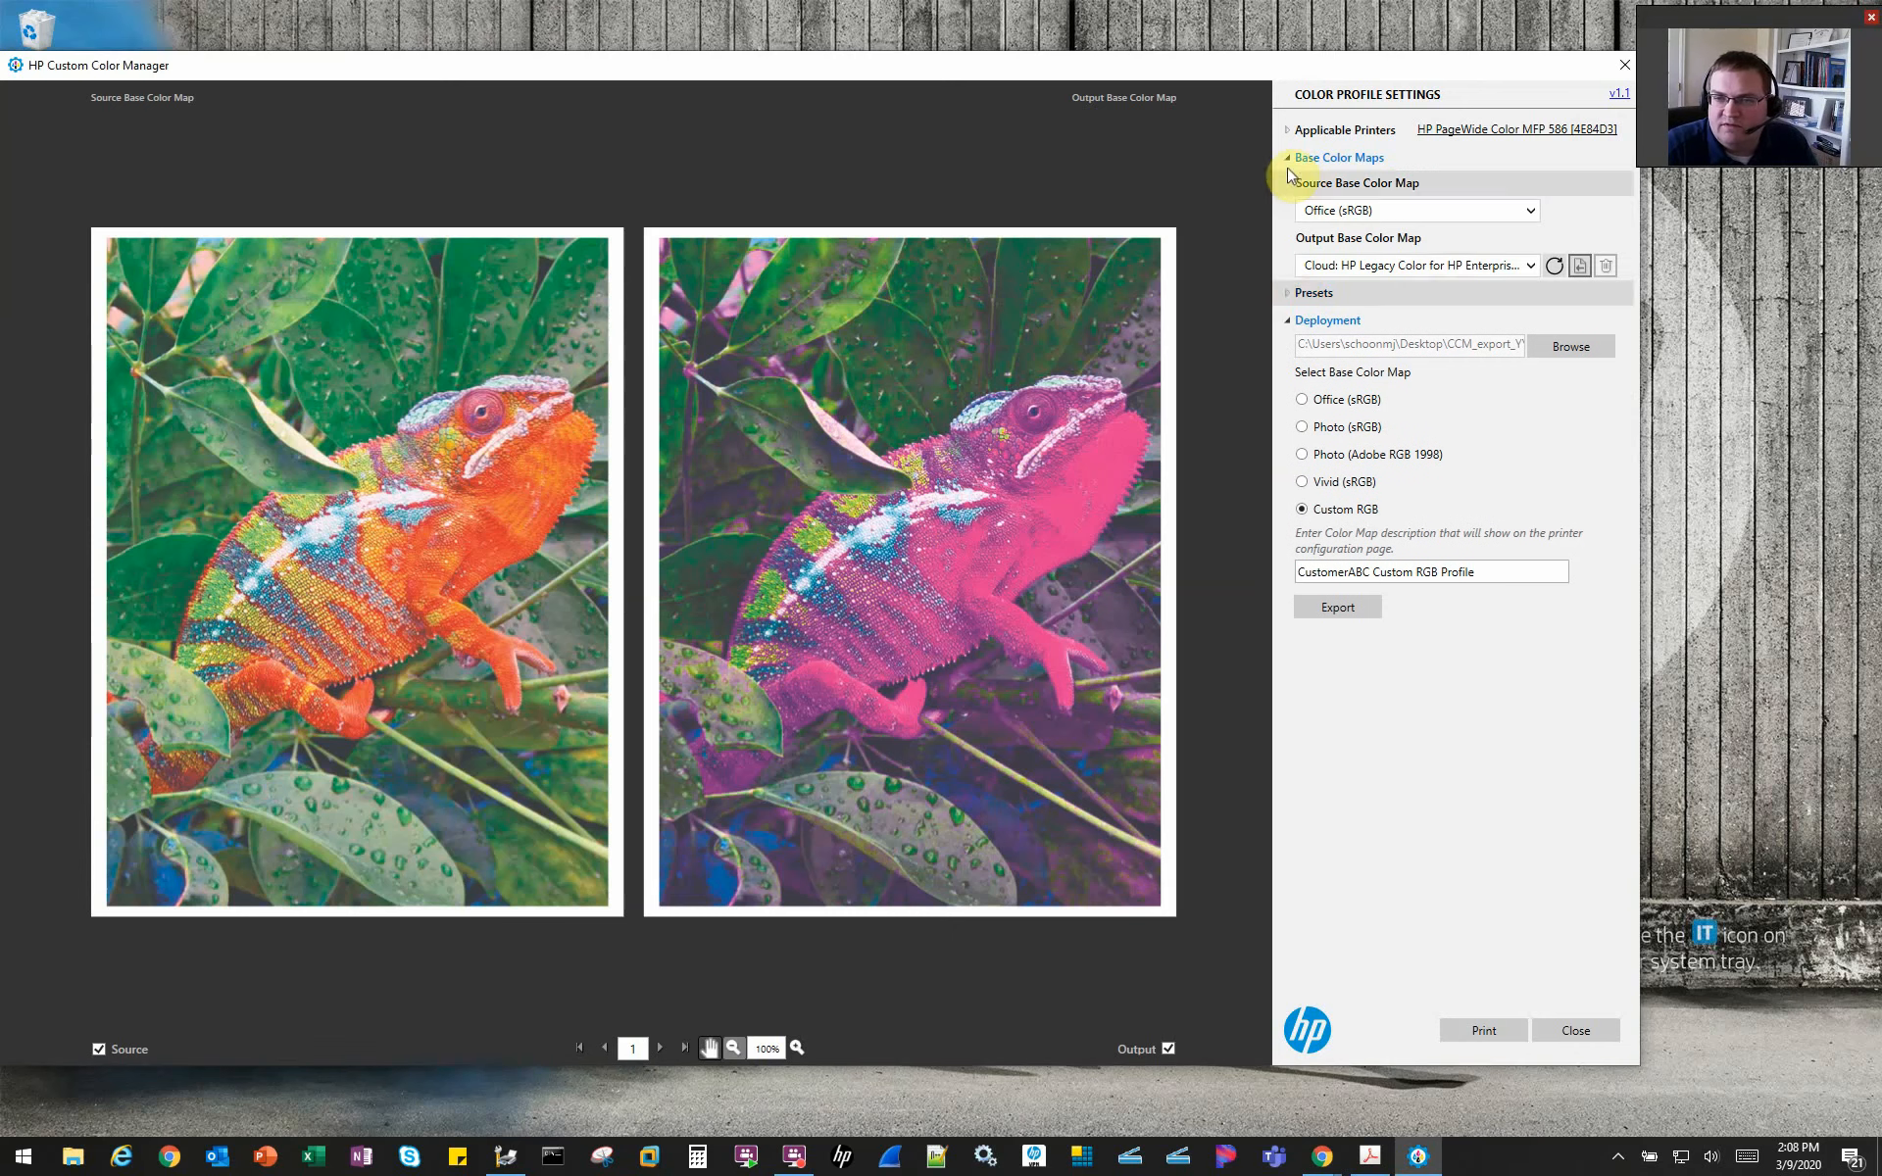
pyautogui.click(1291, 159)
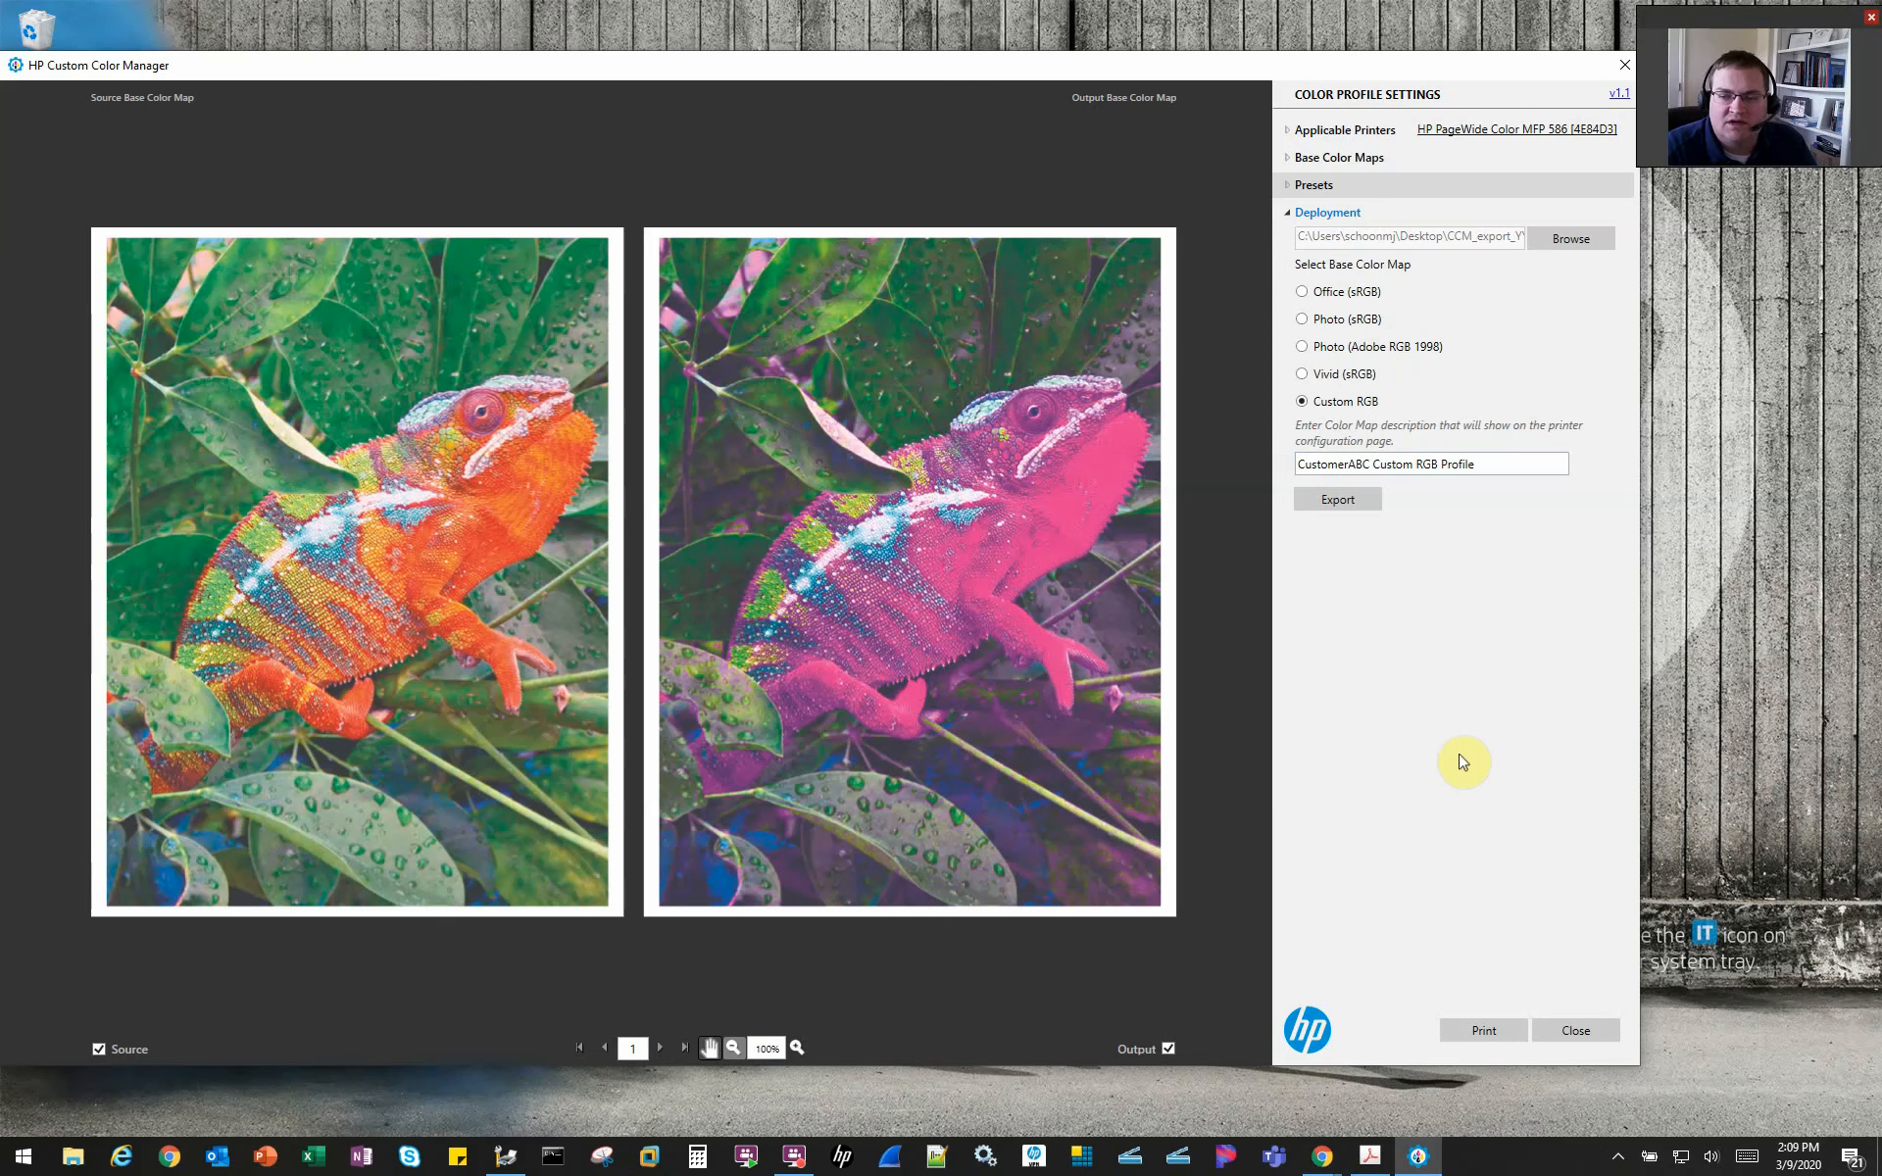
pyautogui.click(1336, 502)
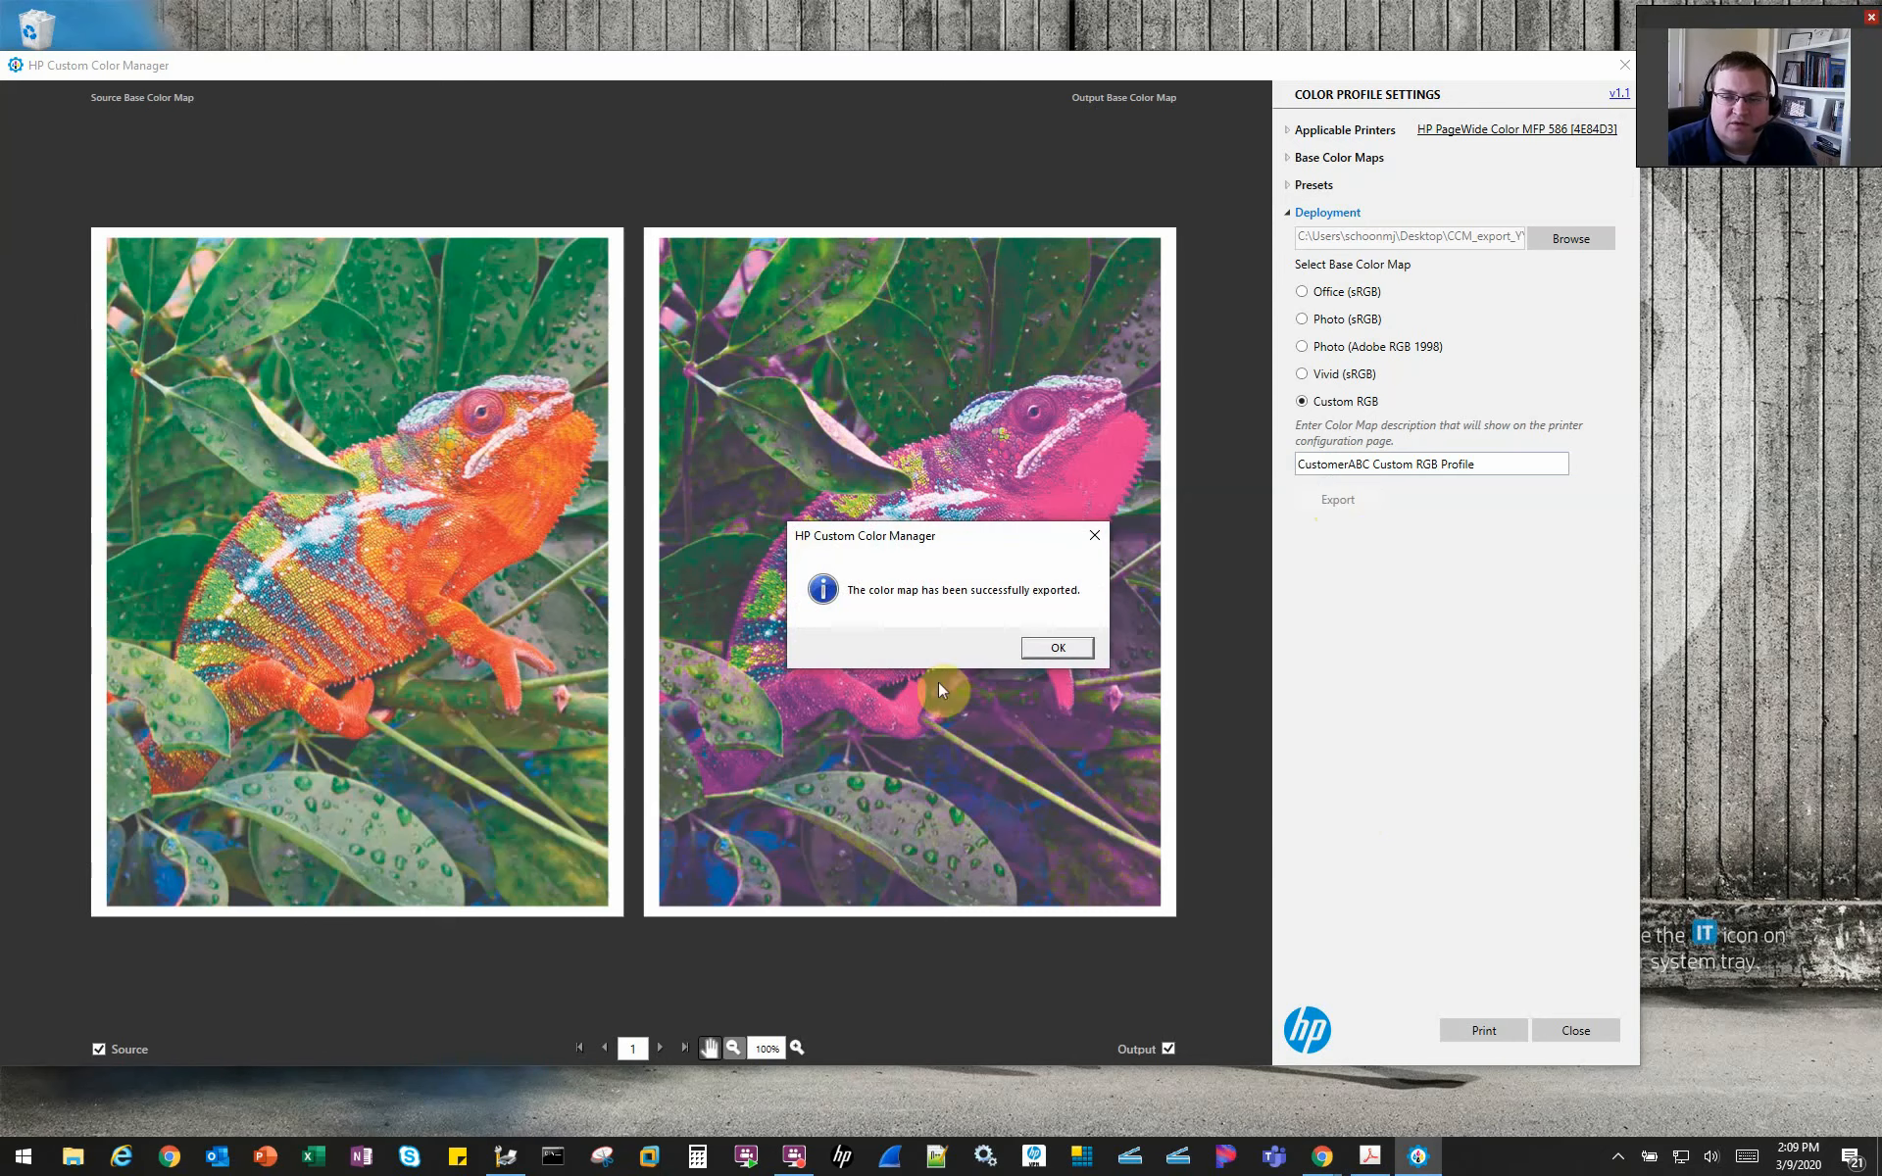
pyautogui.click(1057, 649)
pyautogui.moveTo(540, 66); pyautogui.dragTo(653, 146)
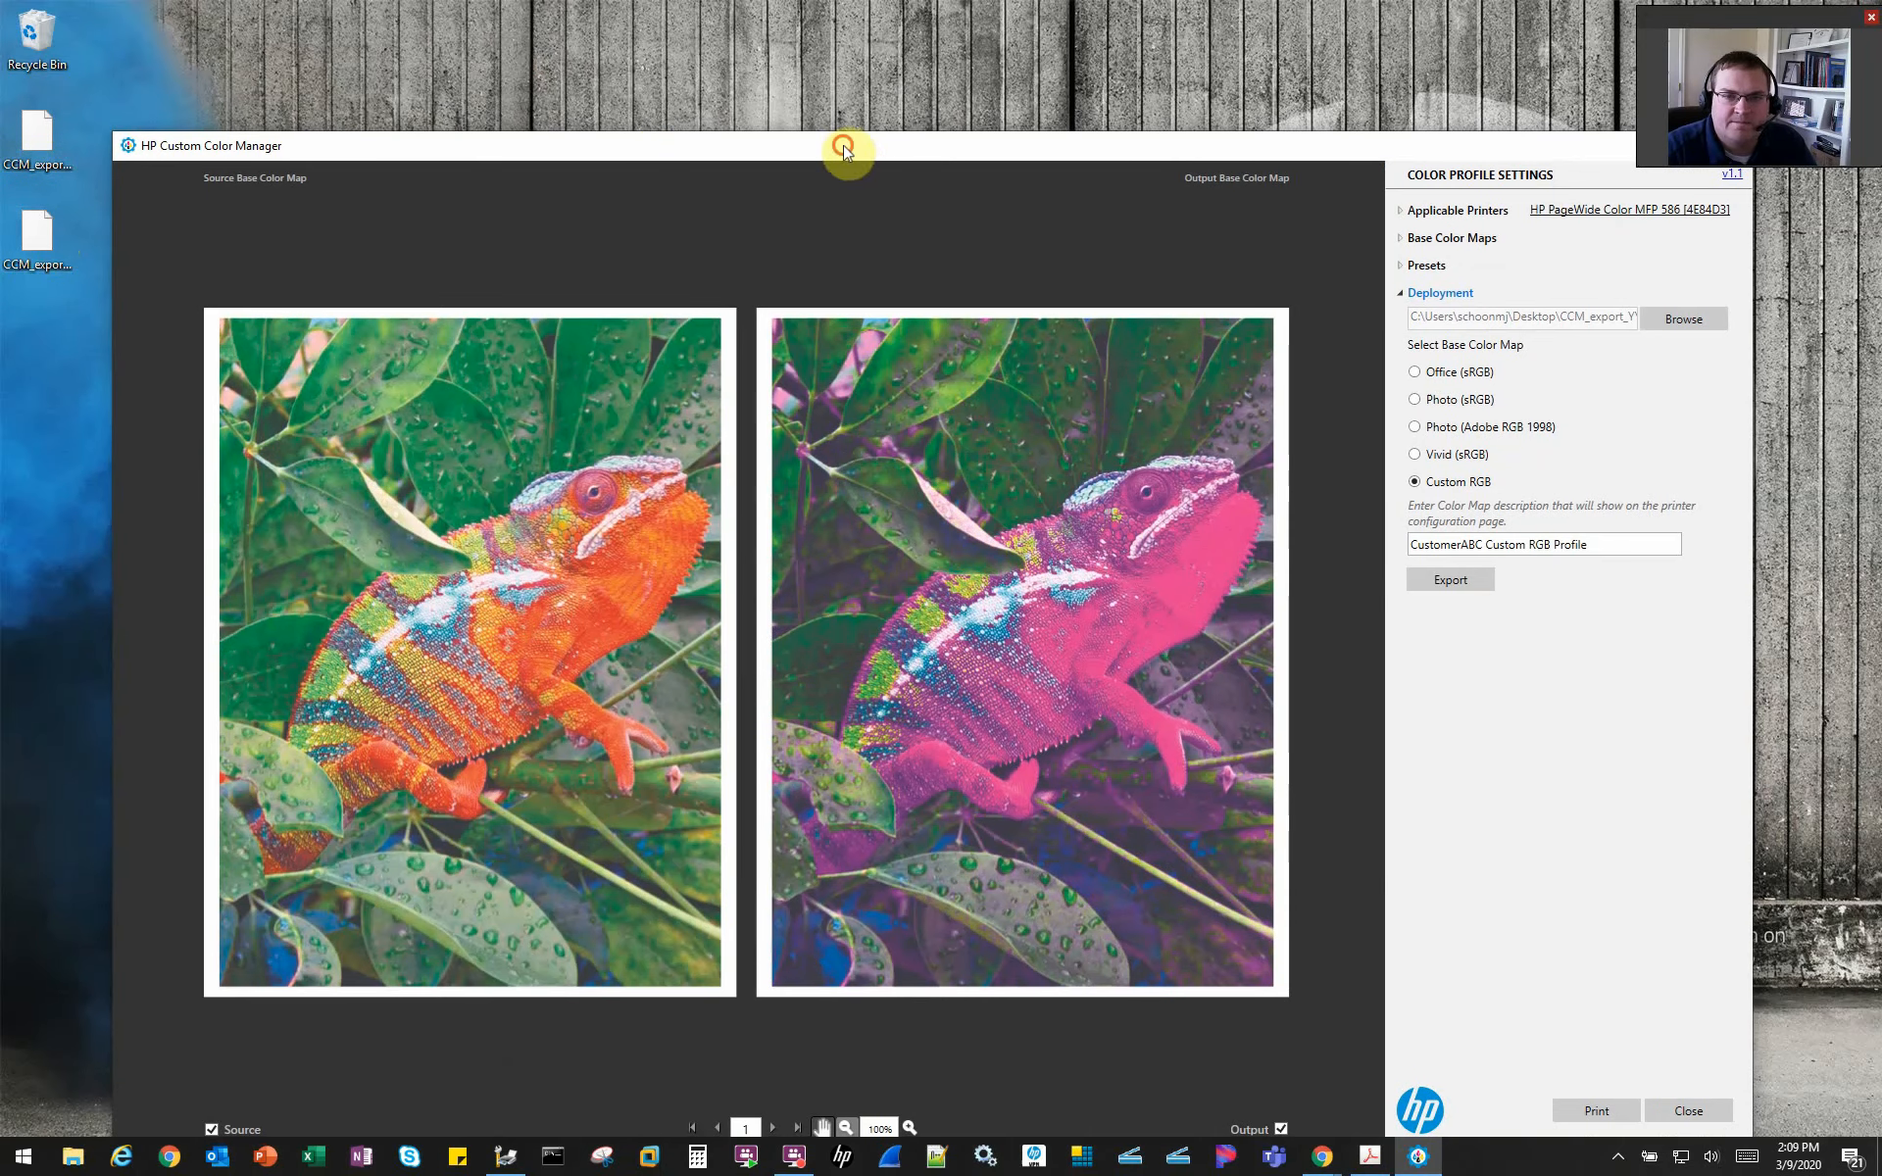
pyautogui.moveTo(840, 147); pyautogui.dragTo(749, 73)
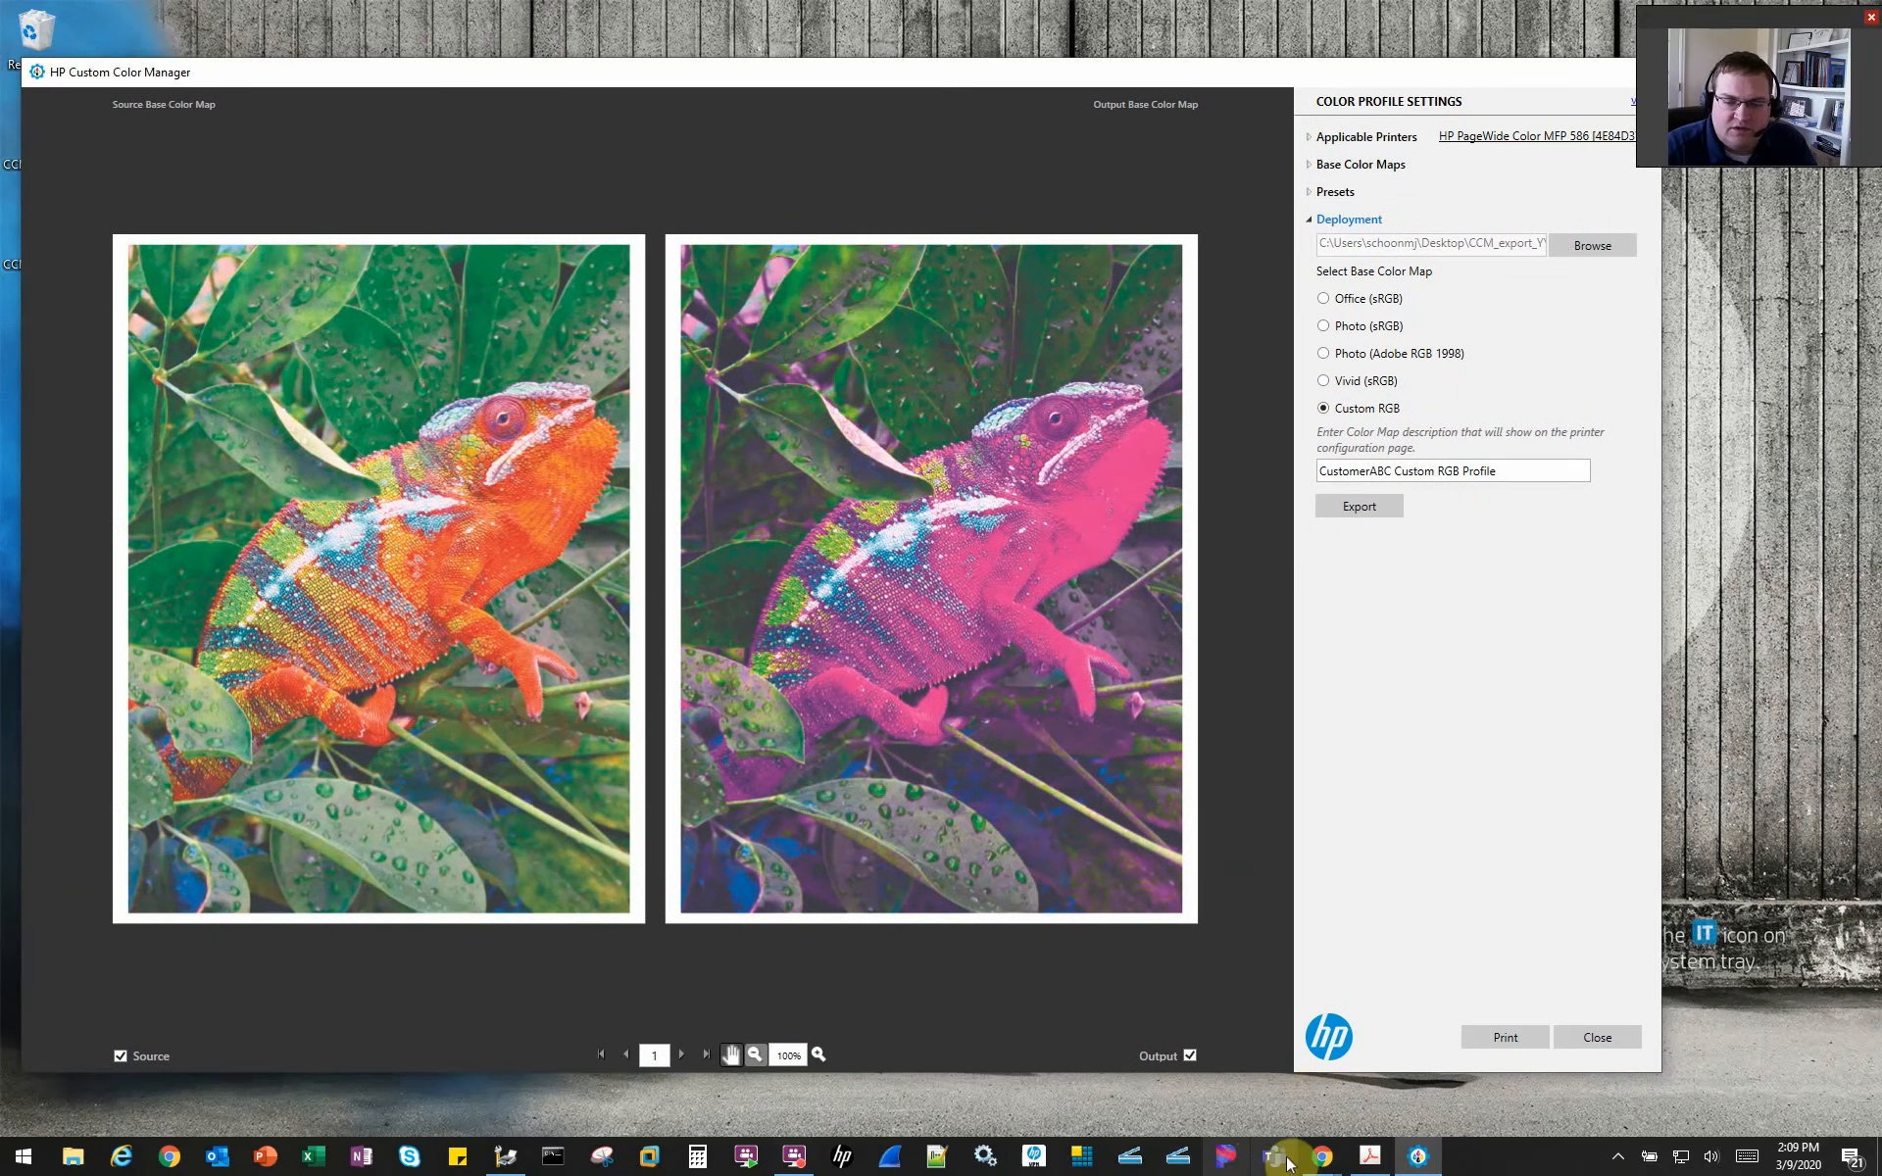
# Step: Switch to the printer's web page in Chrome and install the solution file CCM_export_2020-03-09_02-09-41.bdl from the desktop
pyautogui.moveTo(1322, 1155)
pyautogui.click(1386, 1119)
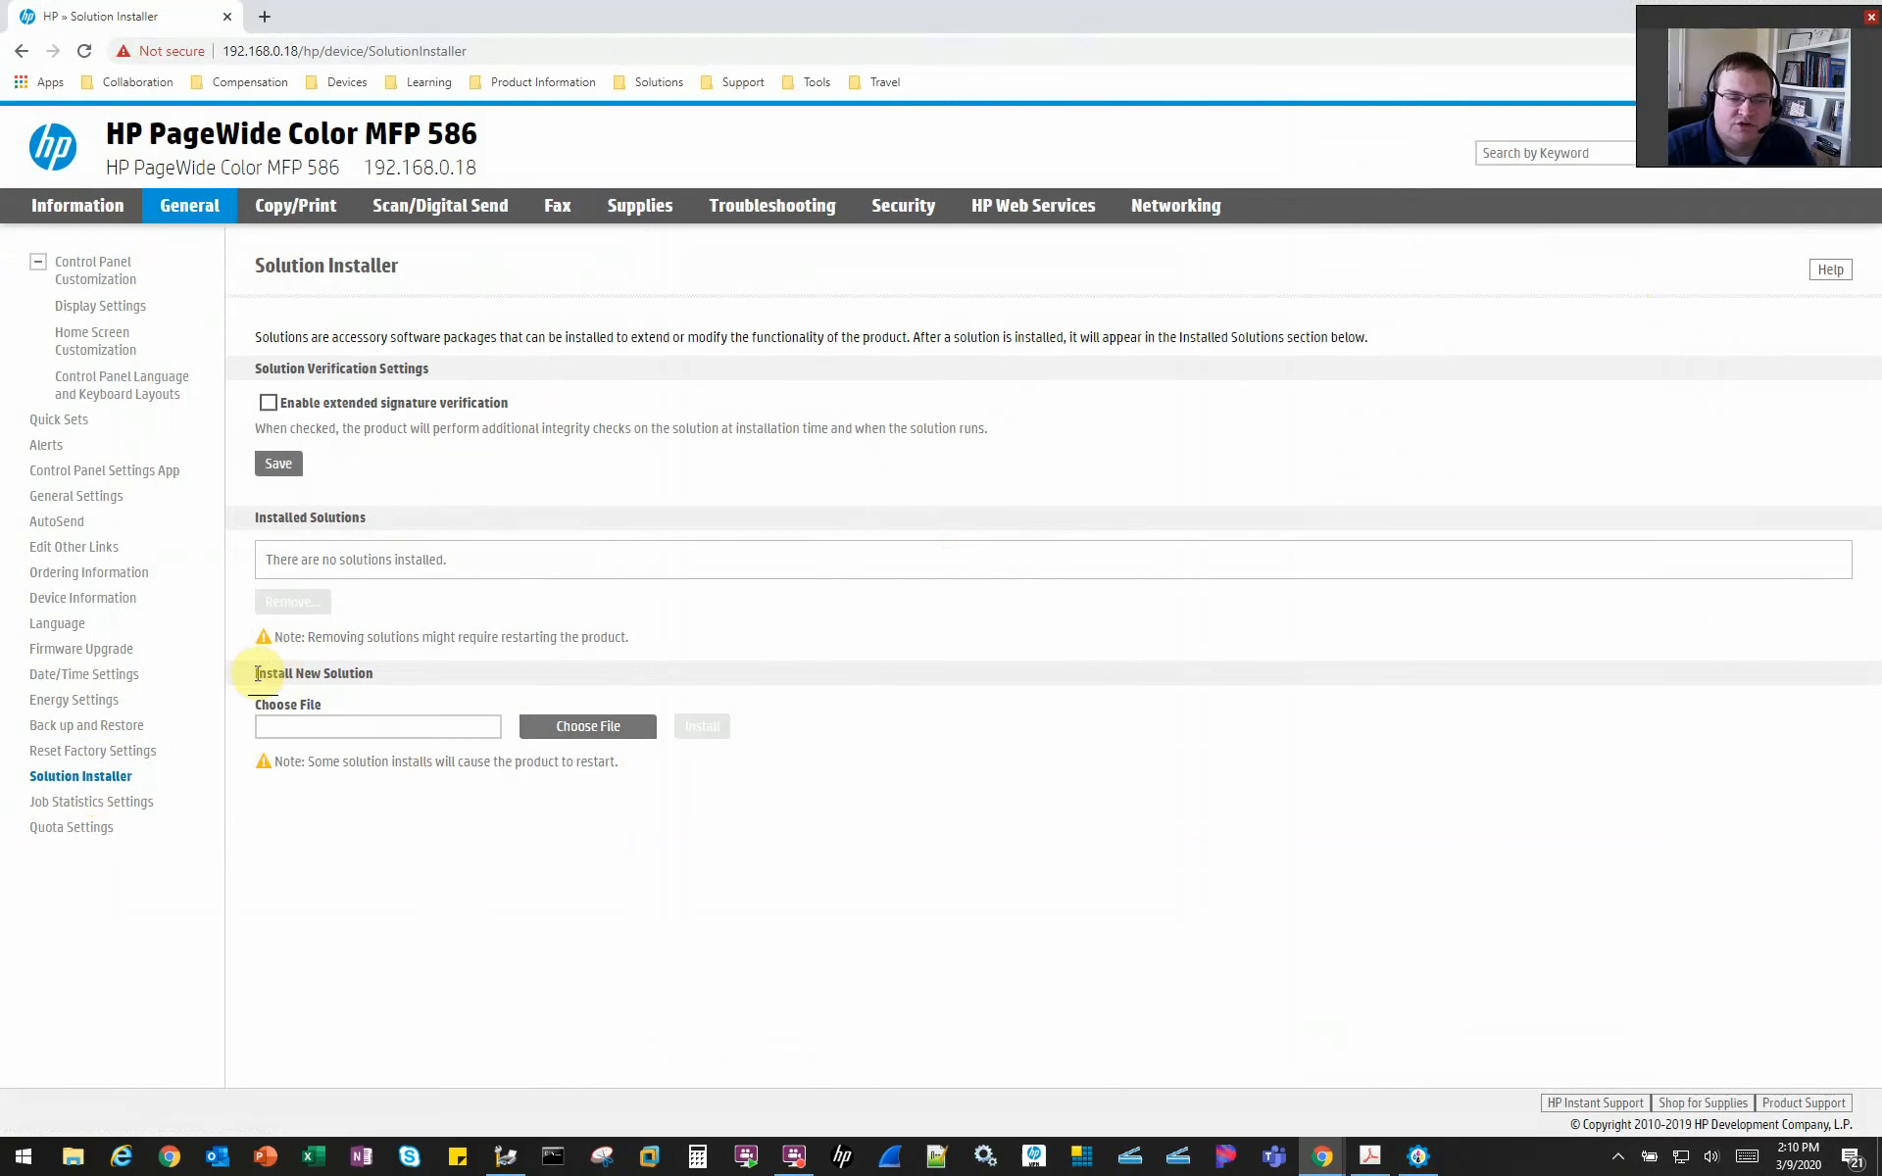
pyautogui.click(574, 726)
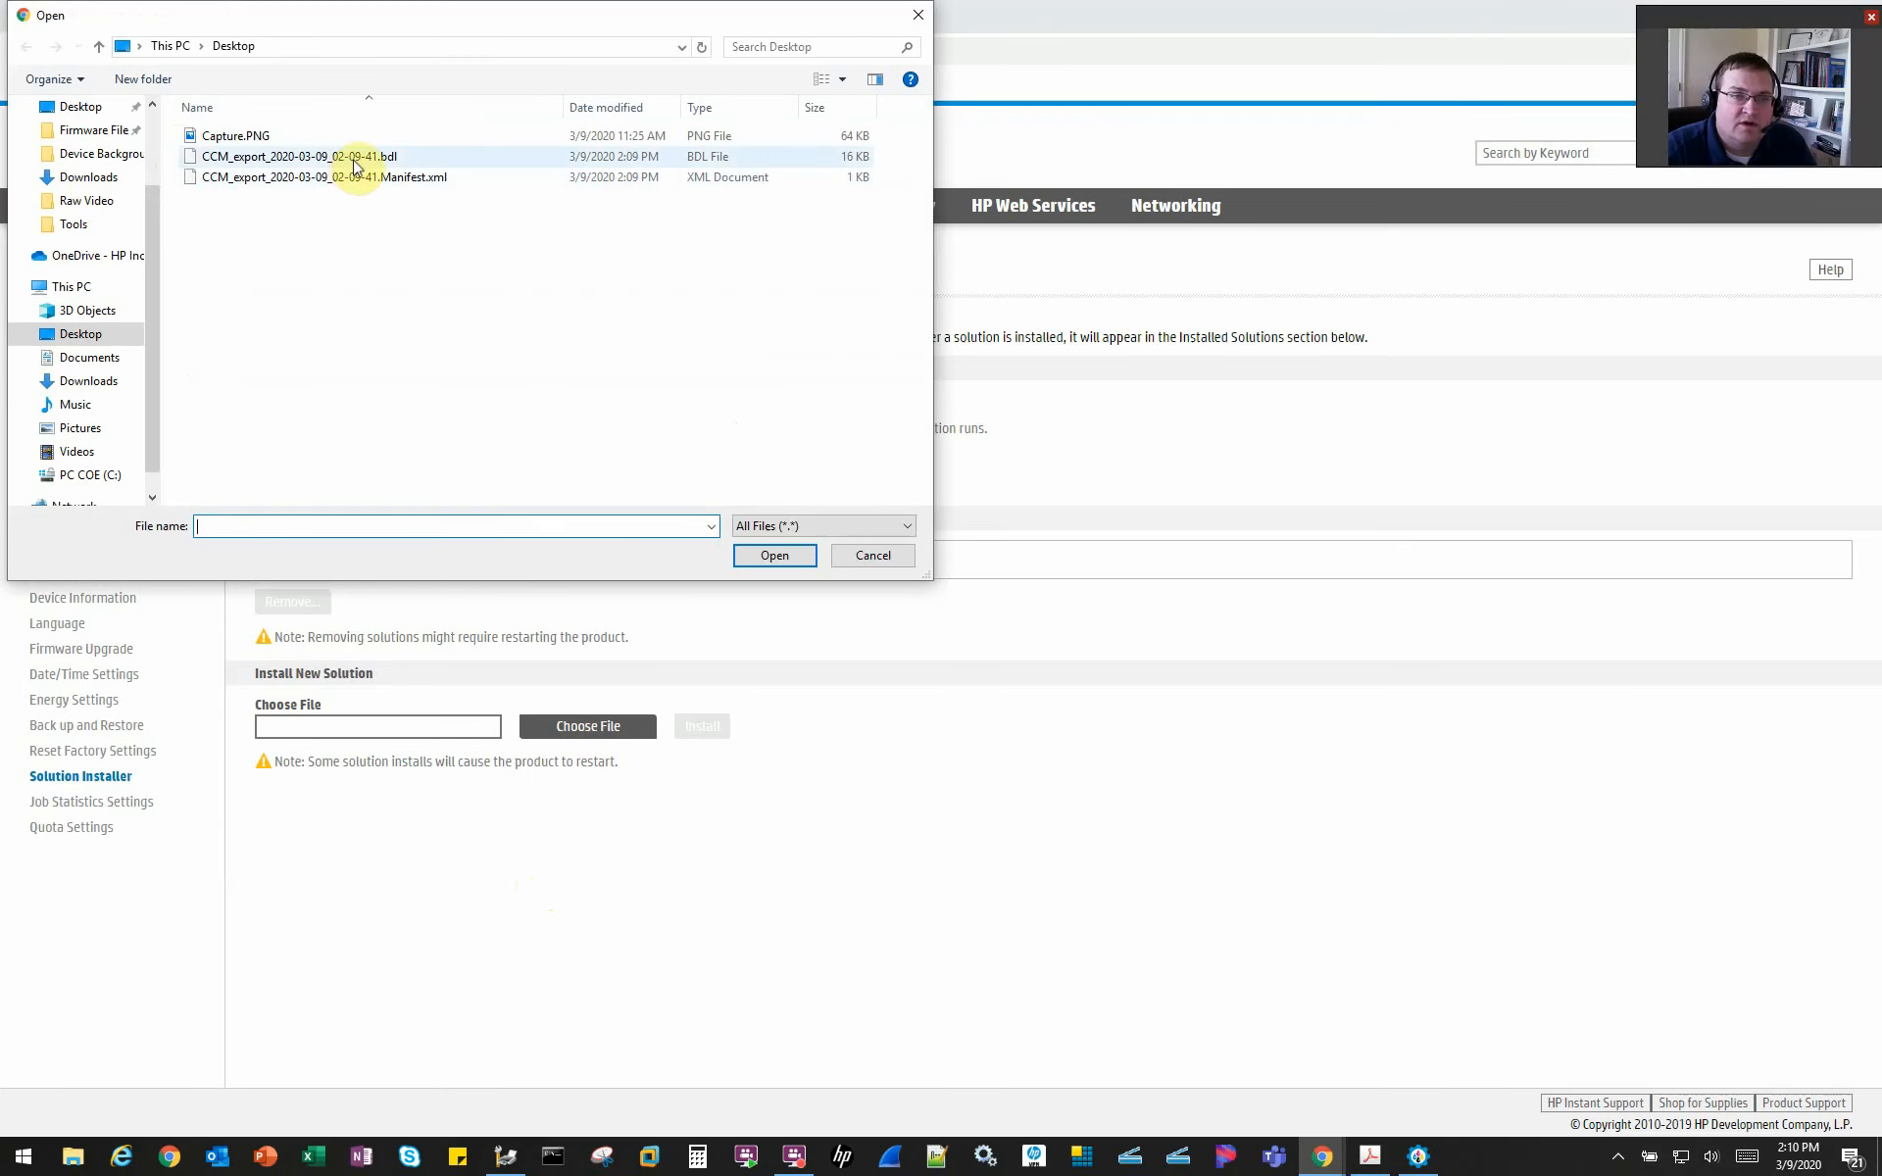
pyautogui.click(410, 158)
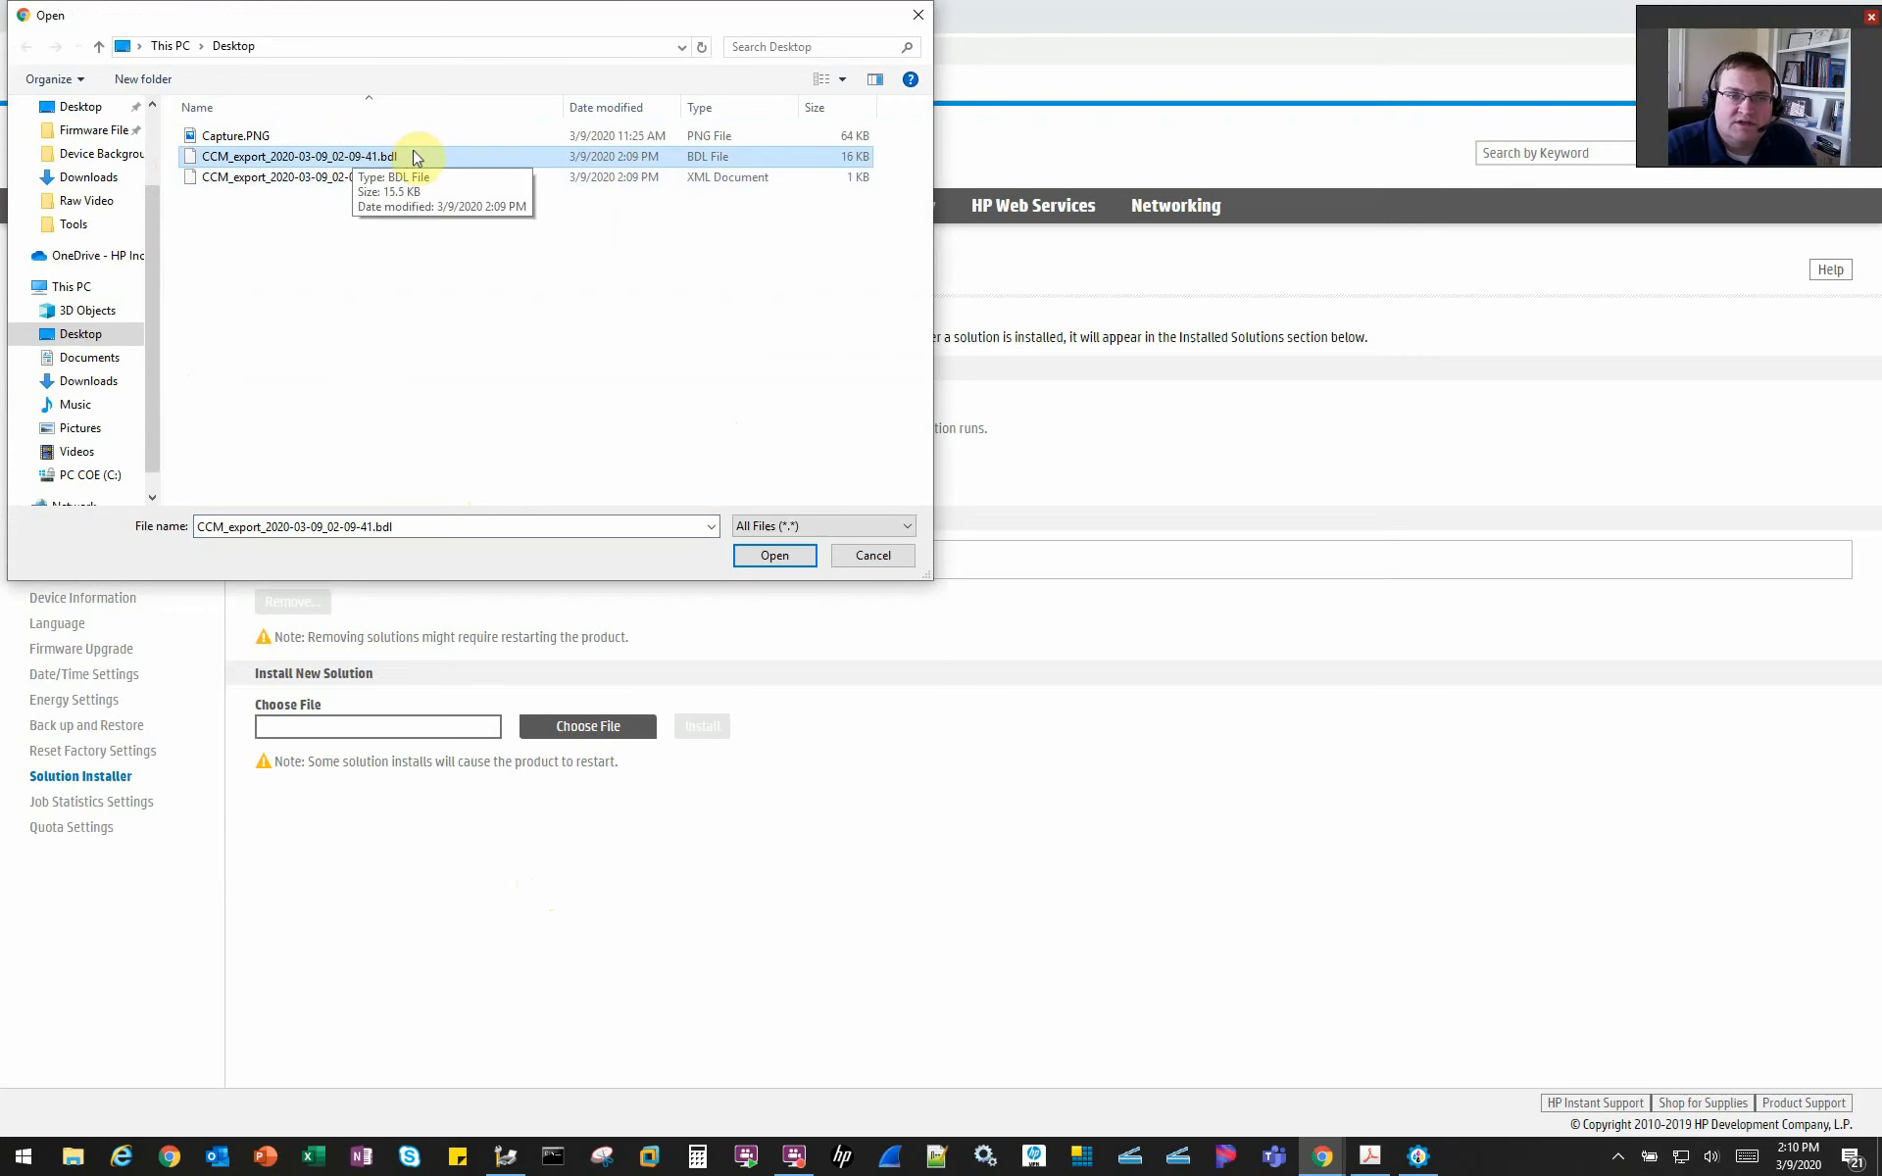
pyautogui.click(771, 554)
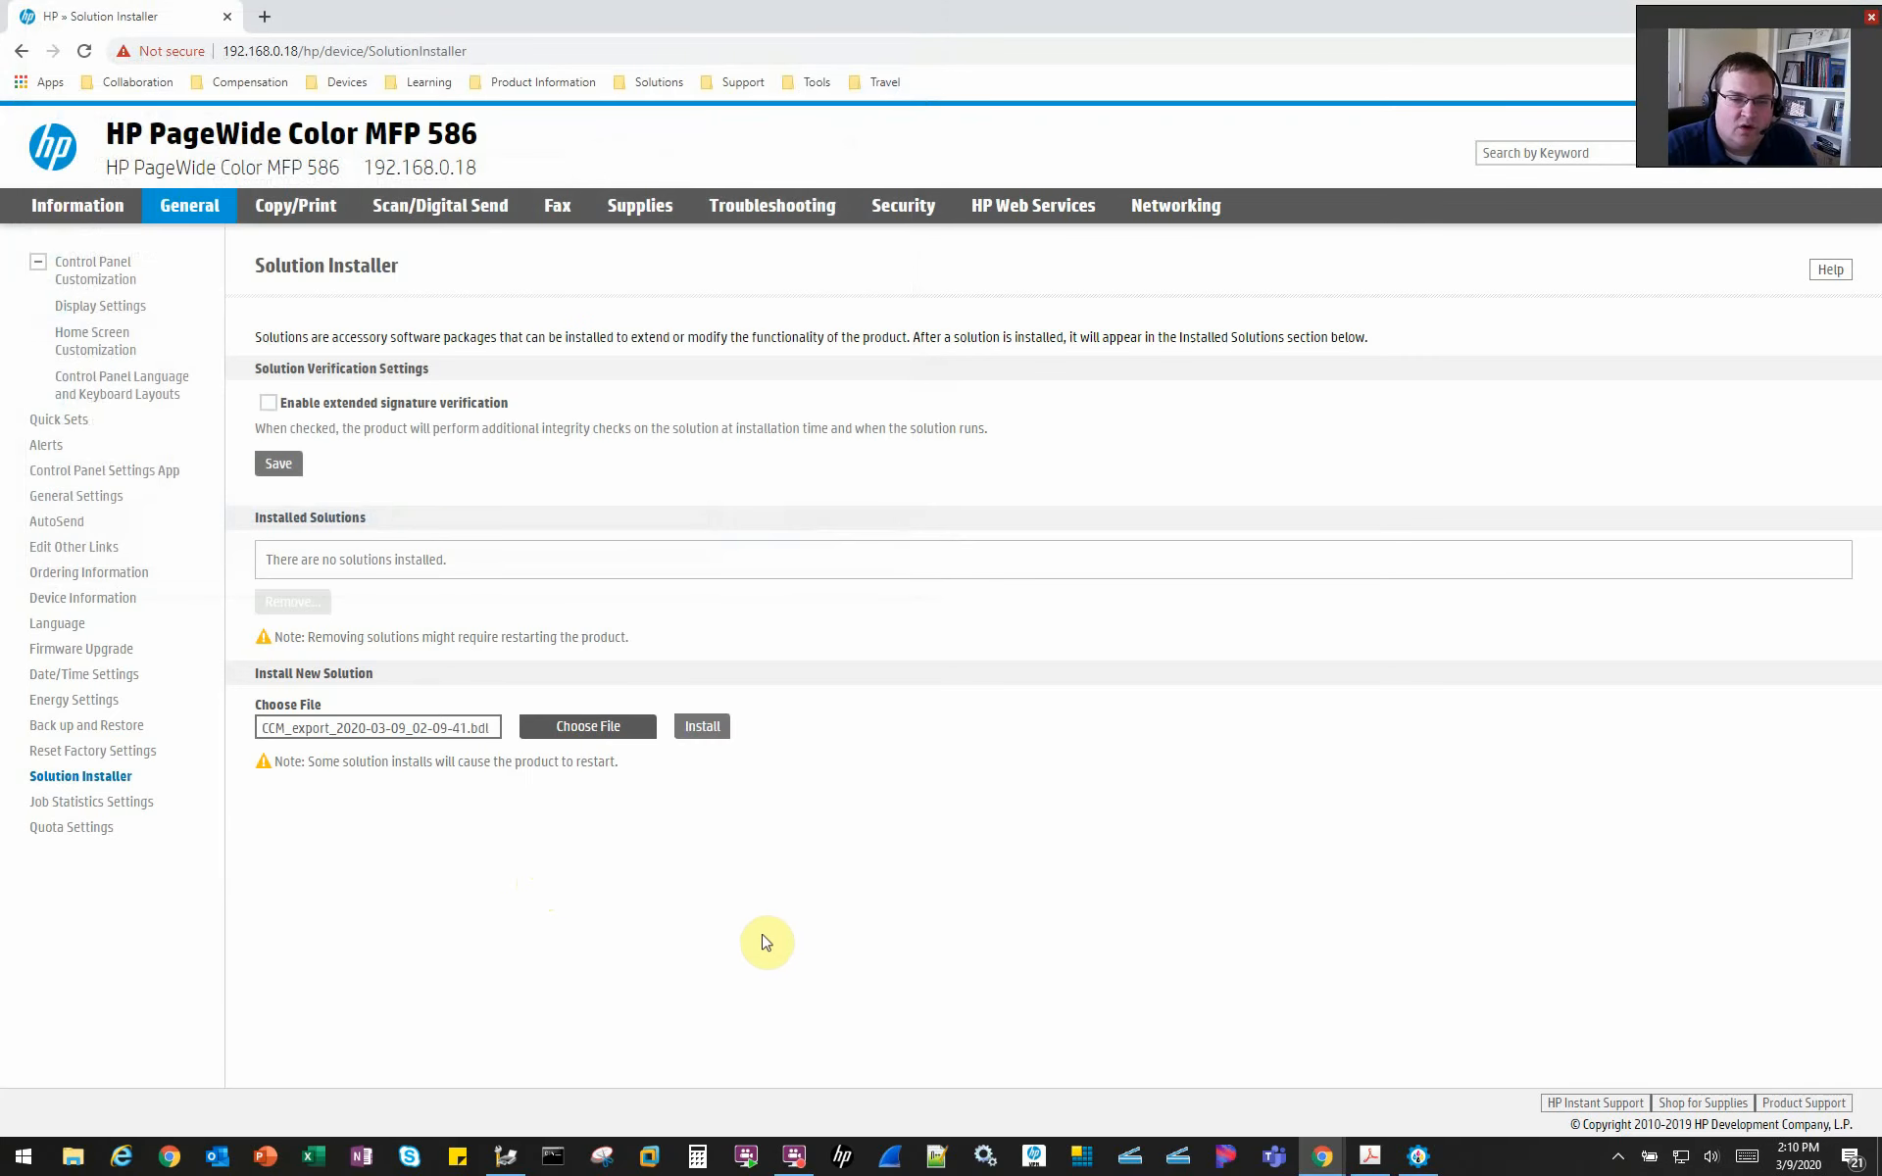
pyautogui.click(702, 725)
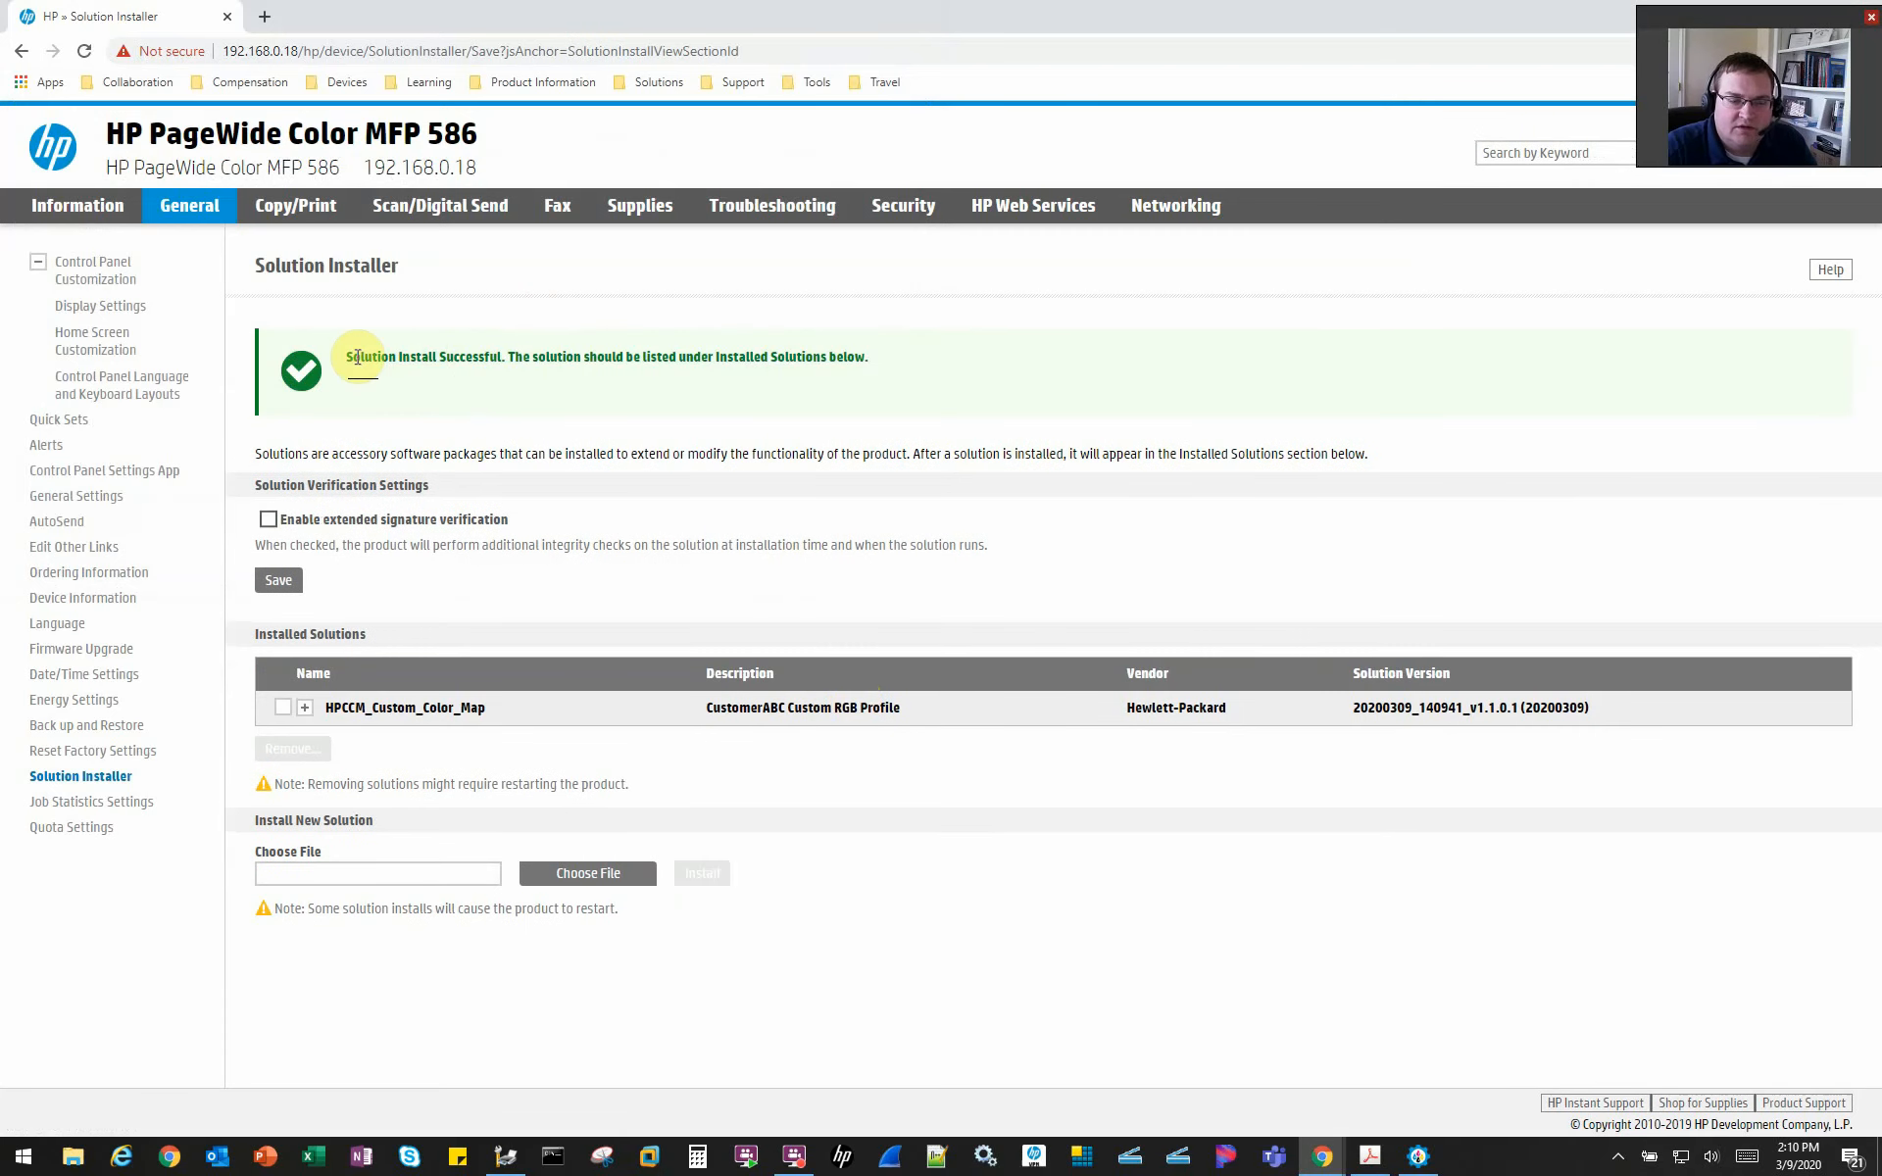
pyautogui.moveTo(358, 356); pyautogui.dragTo(773, 361)
pyautogui.click(741, 366)
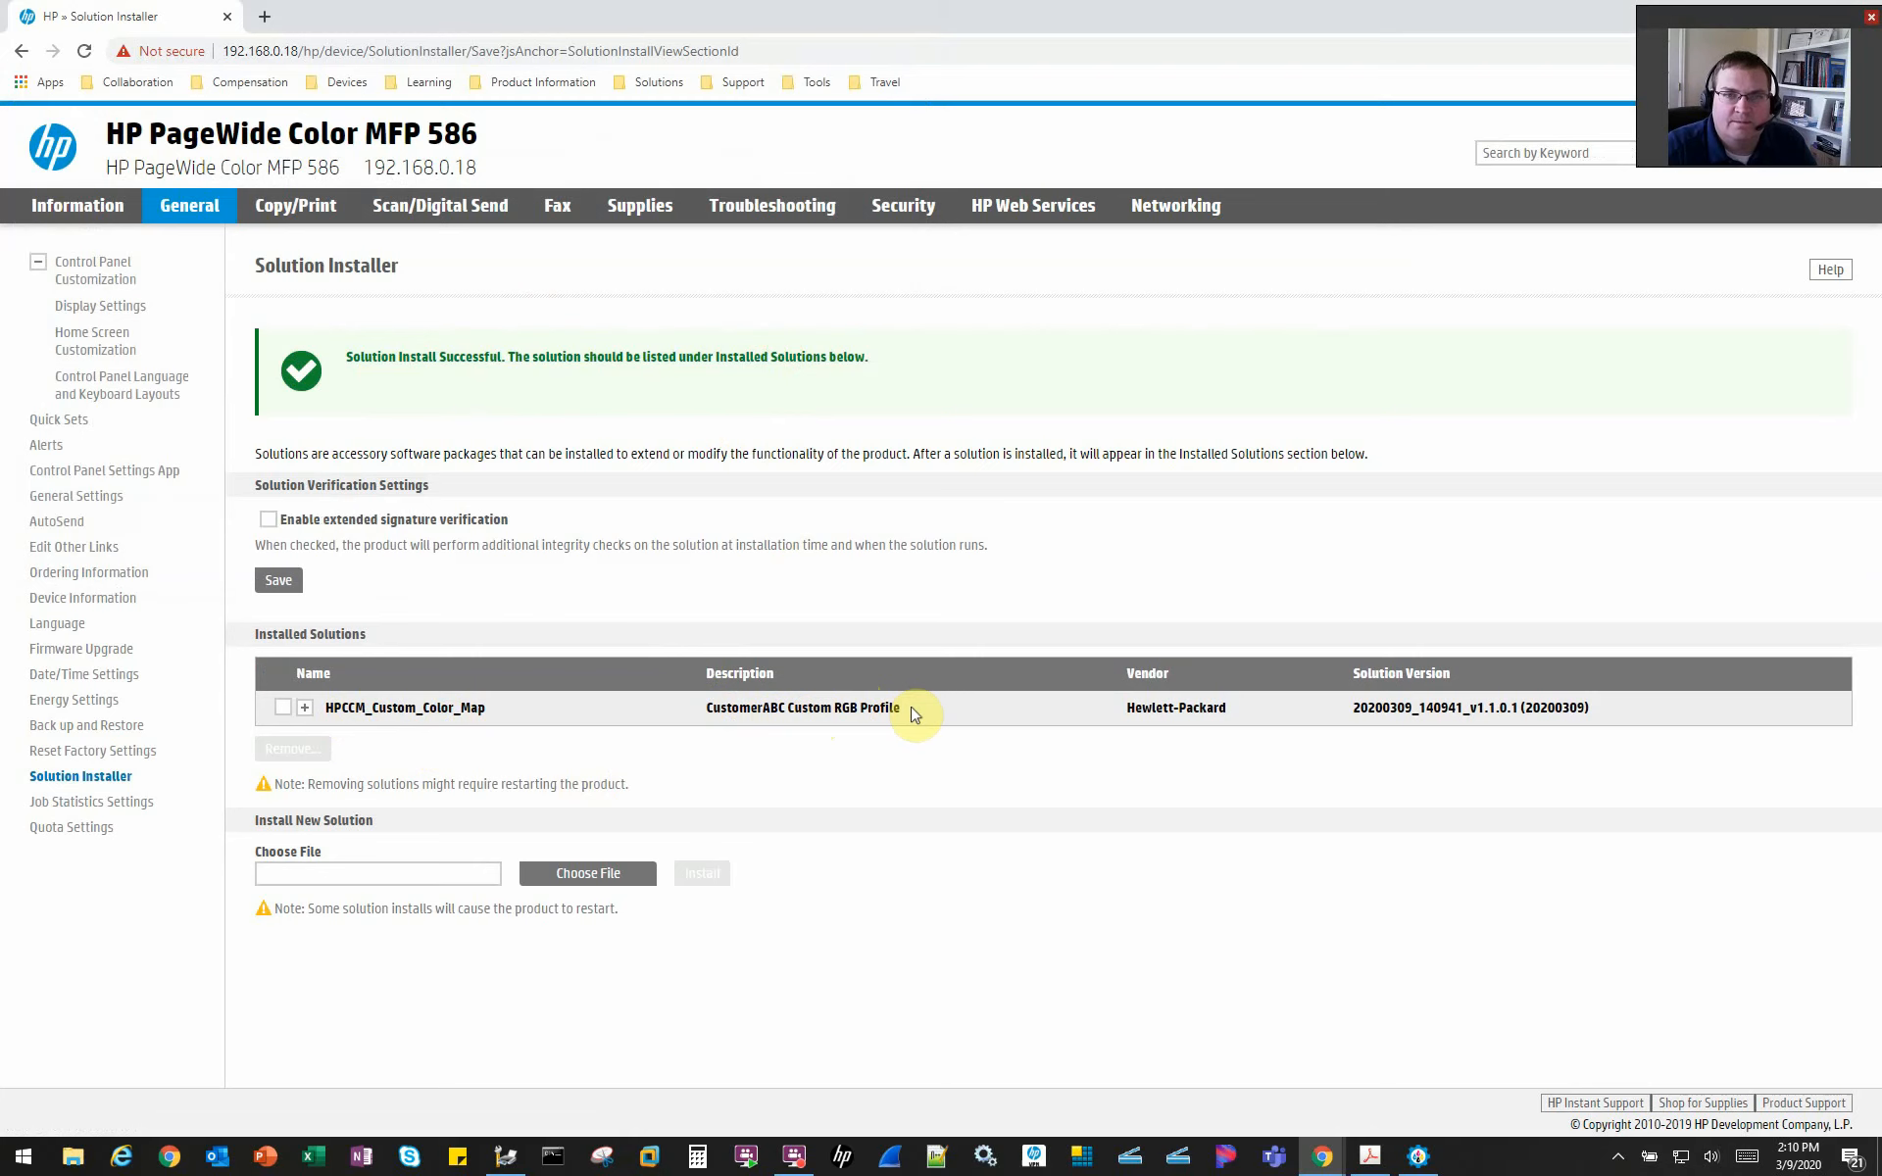
# Step: Check the Custom Print Quality Solutions entry on the printer's Configuration Page
pyautogui.click(108, 206)
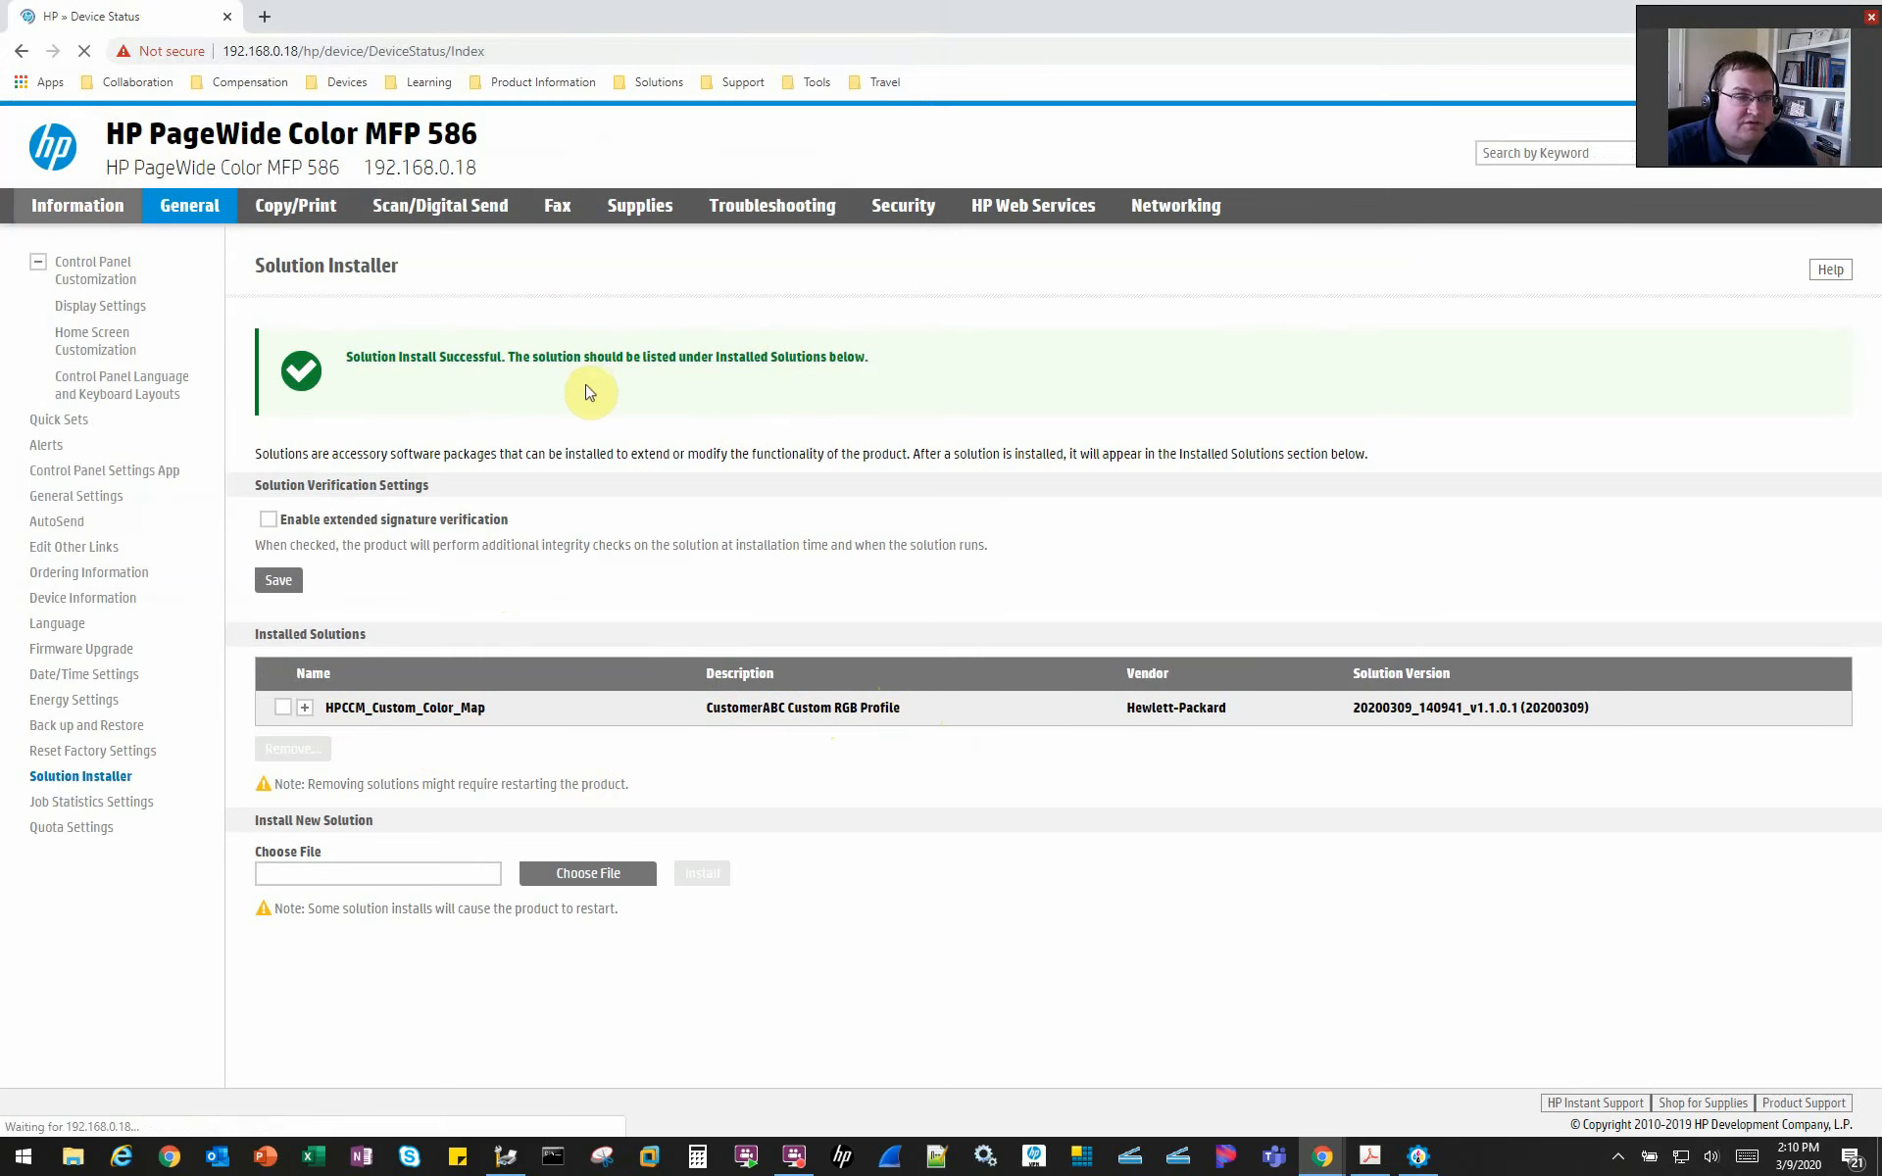
pyautogui.click(147, 308)
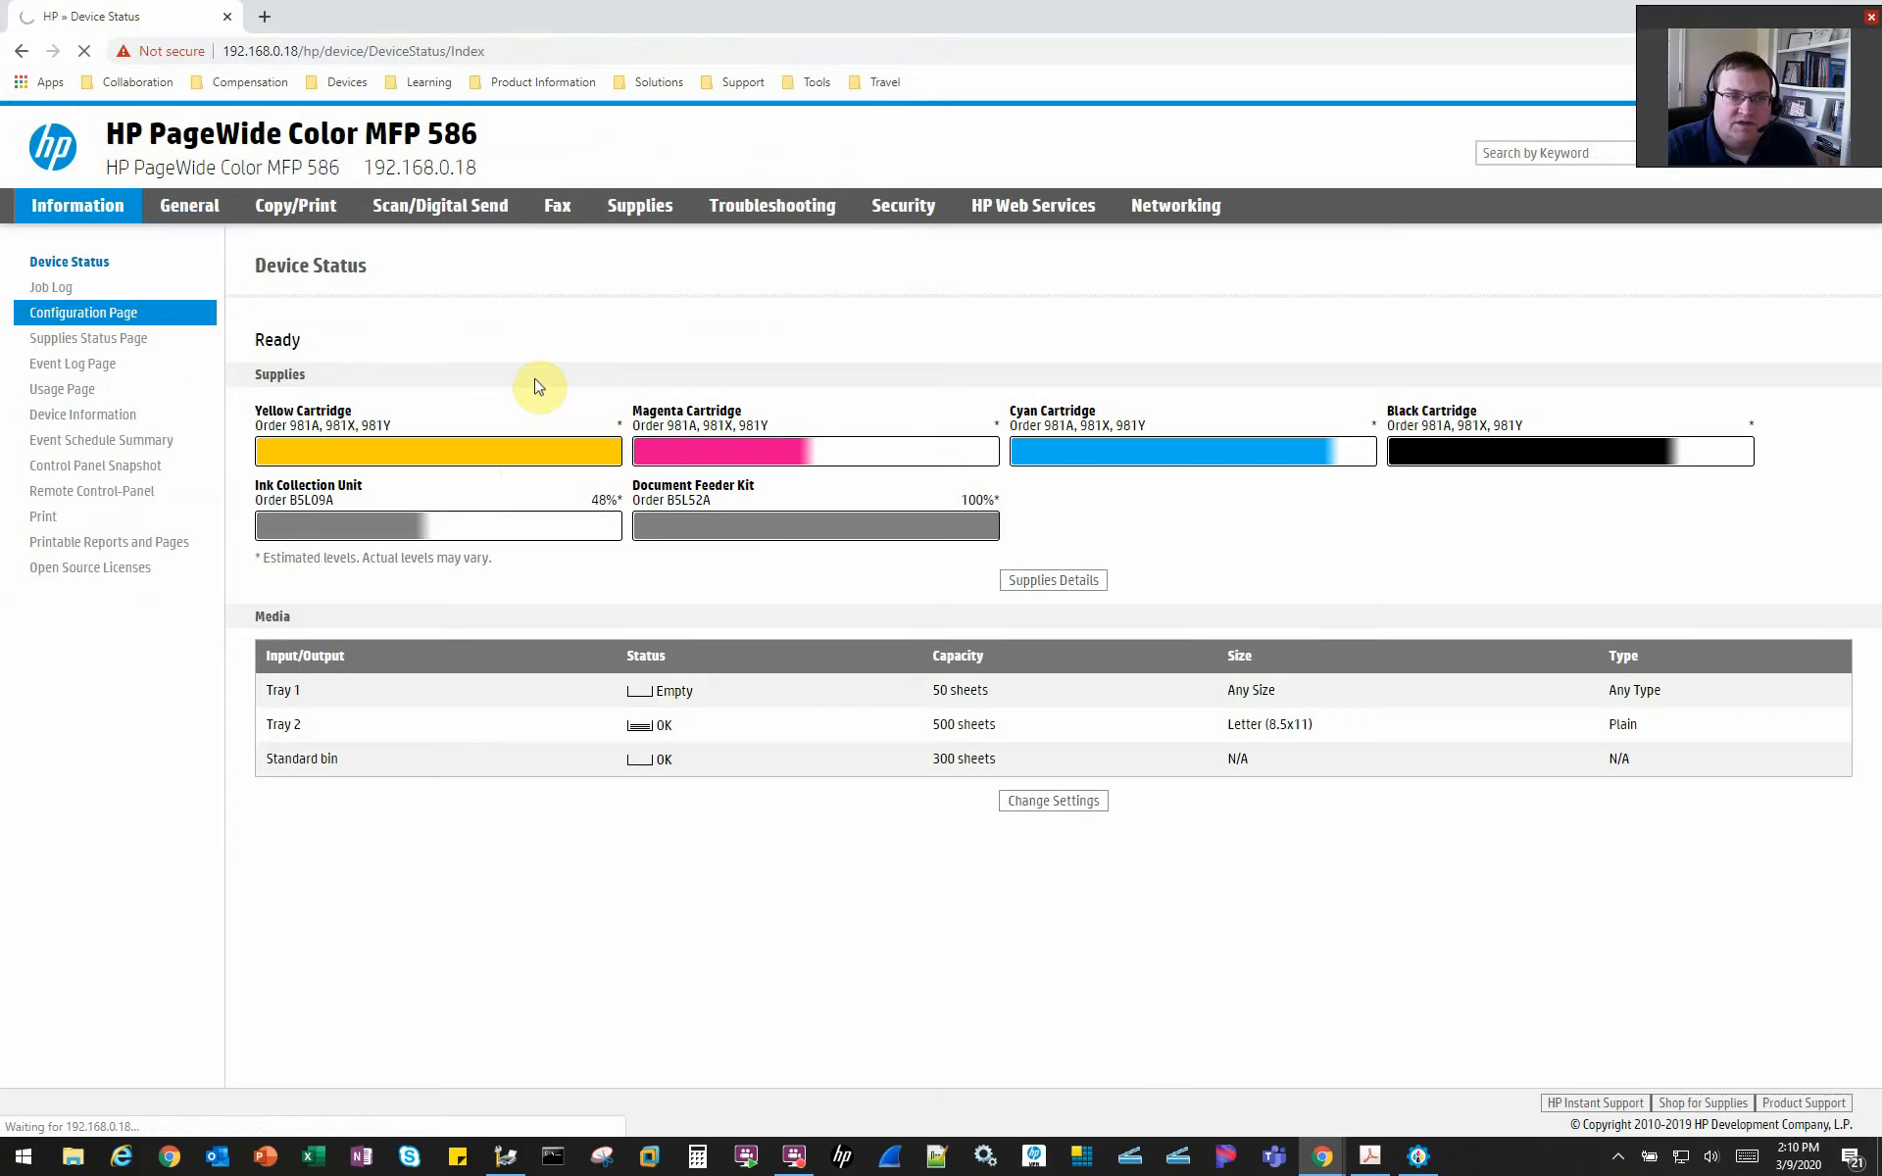
pyautogui.scroll(-5, 510, 745)
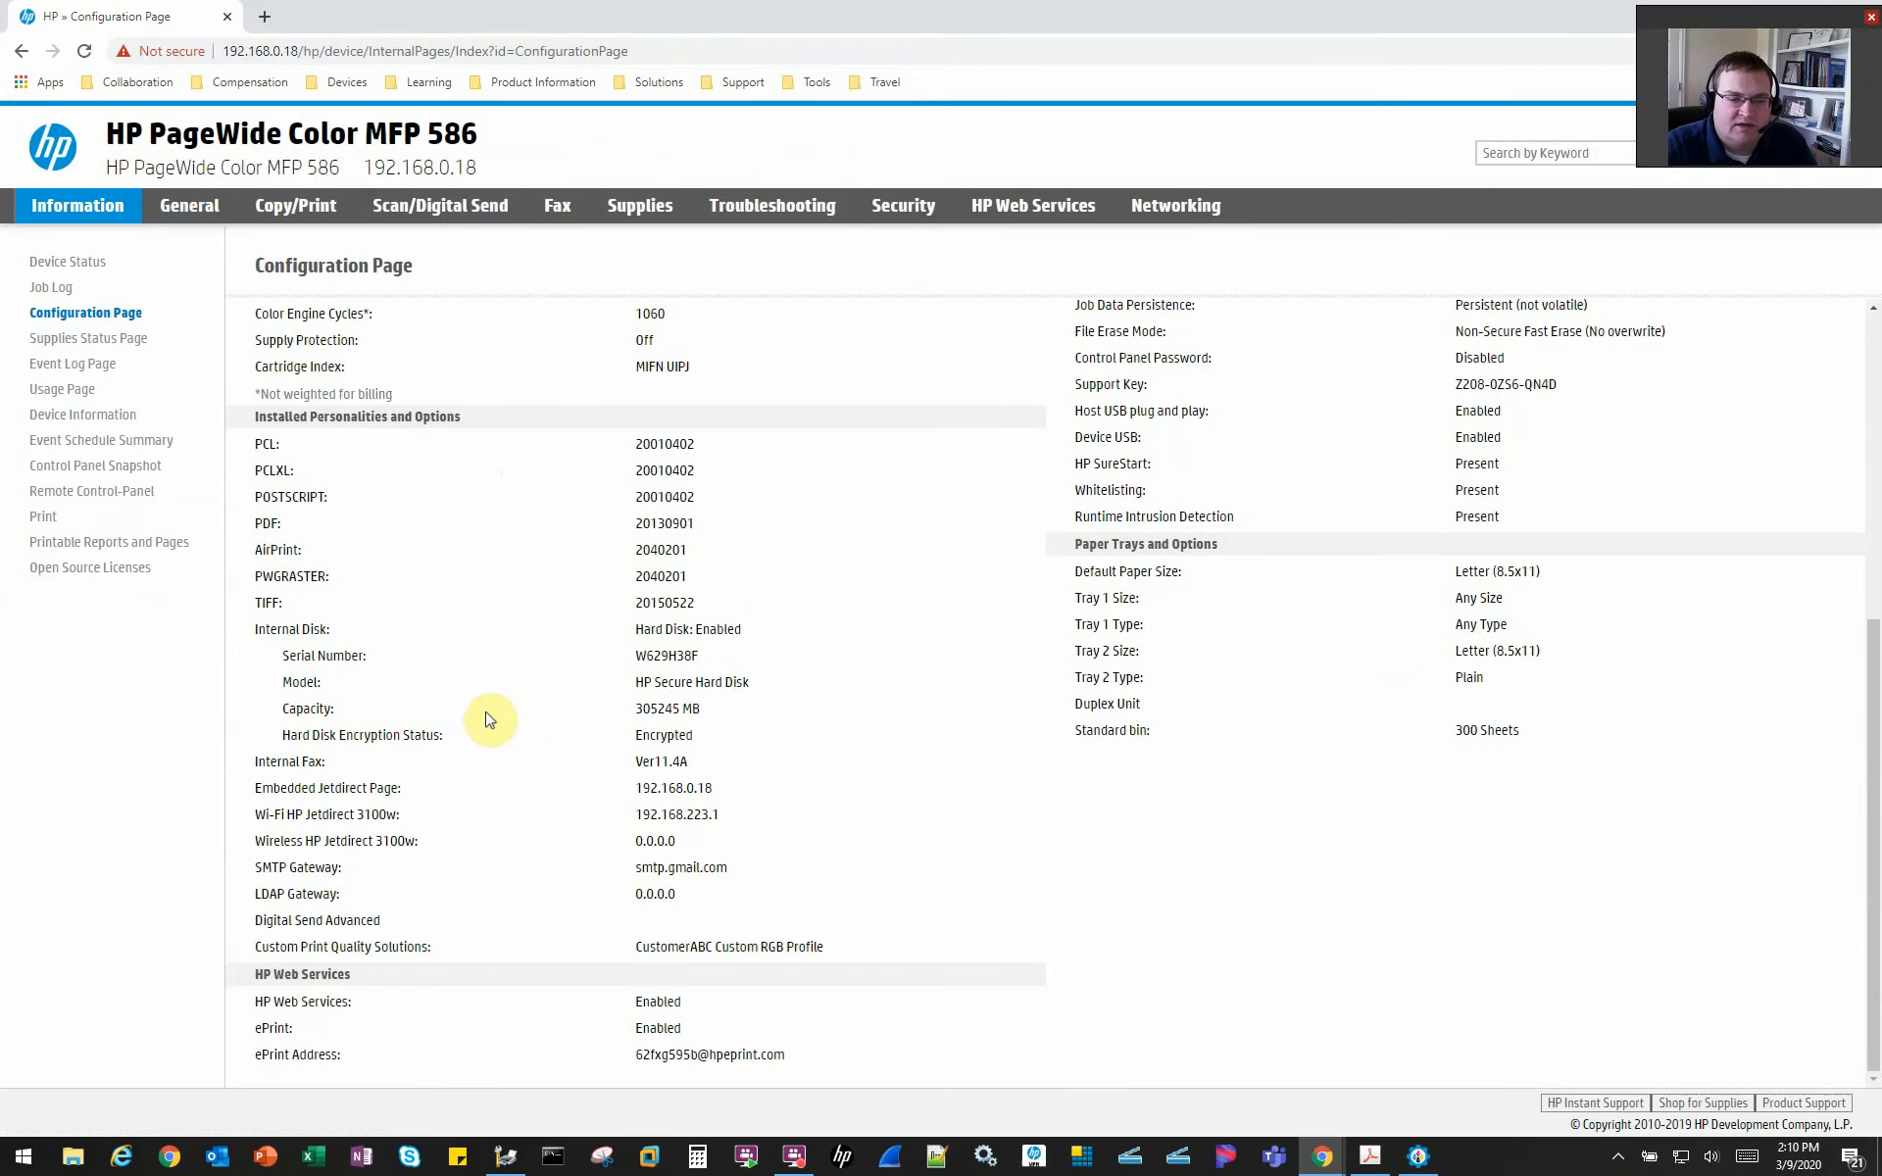
pyautogui.moveTo(259, 415); pyautogui.dragTo(441, 432)
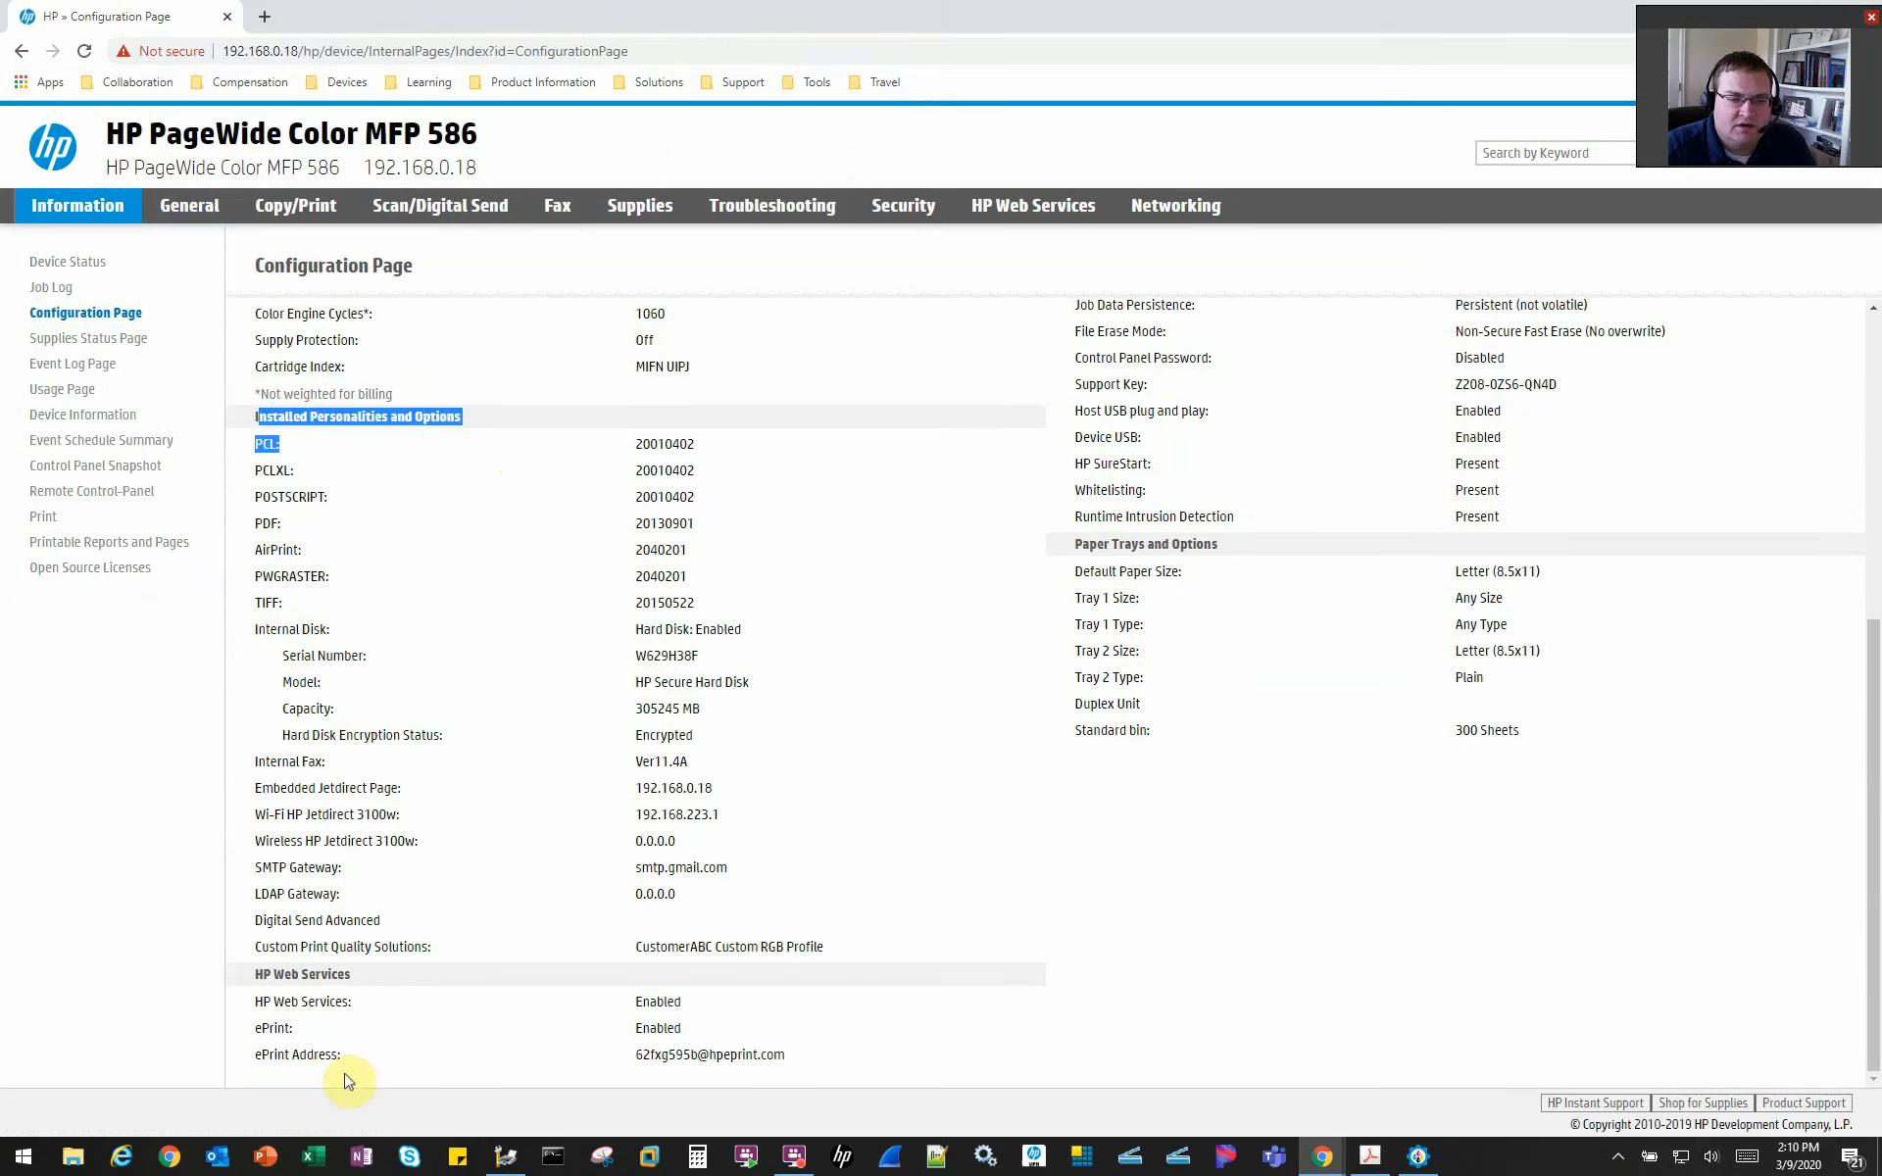
pyautogui.moveTo(257, 946); pyautogui.dragTo(826, 953)
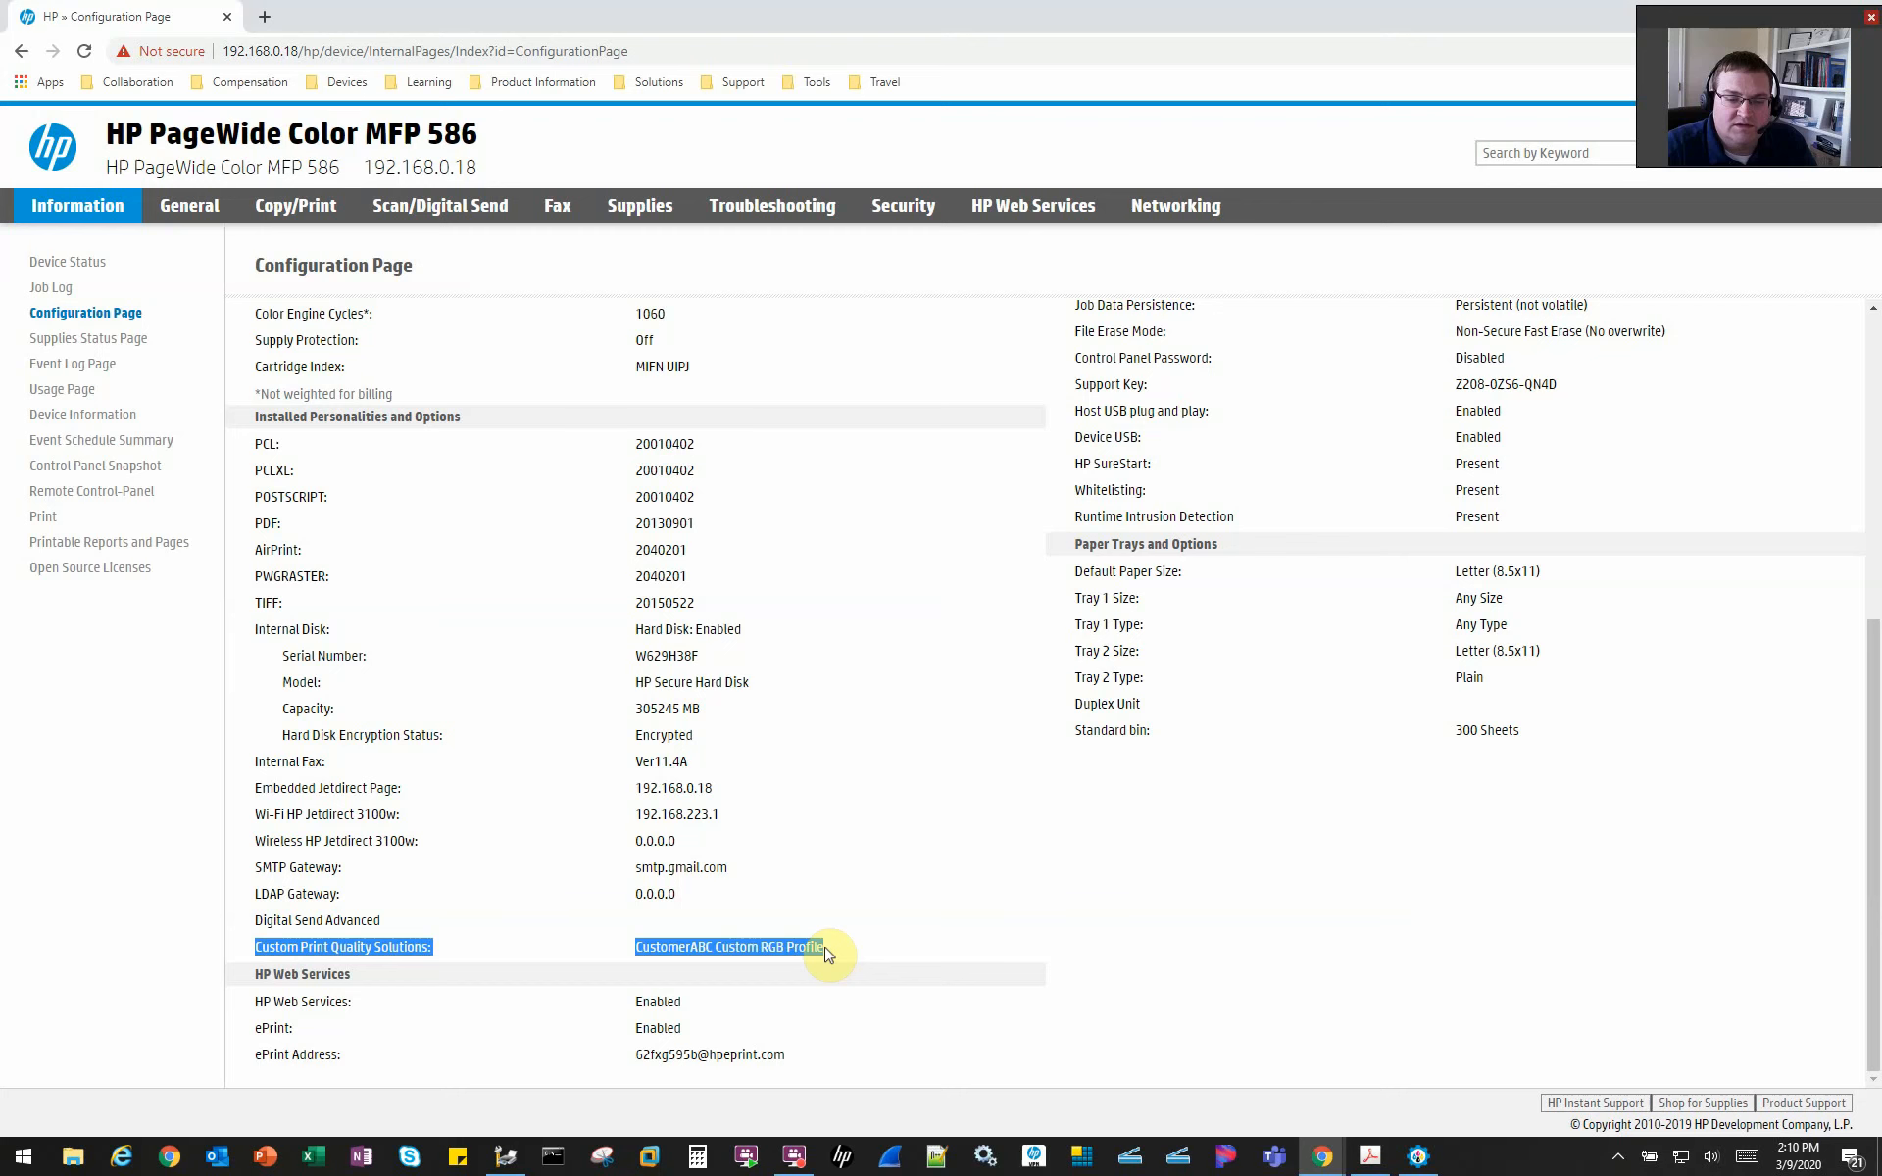
pyautogui.click(829, 953)
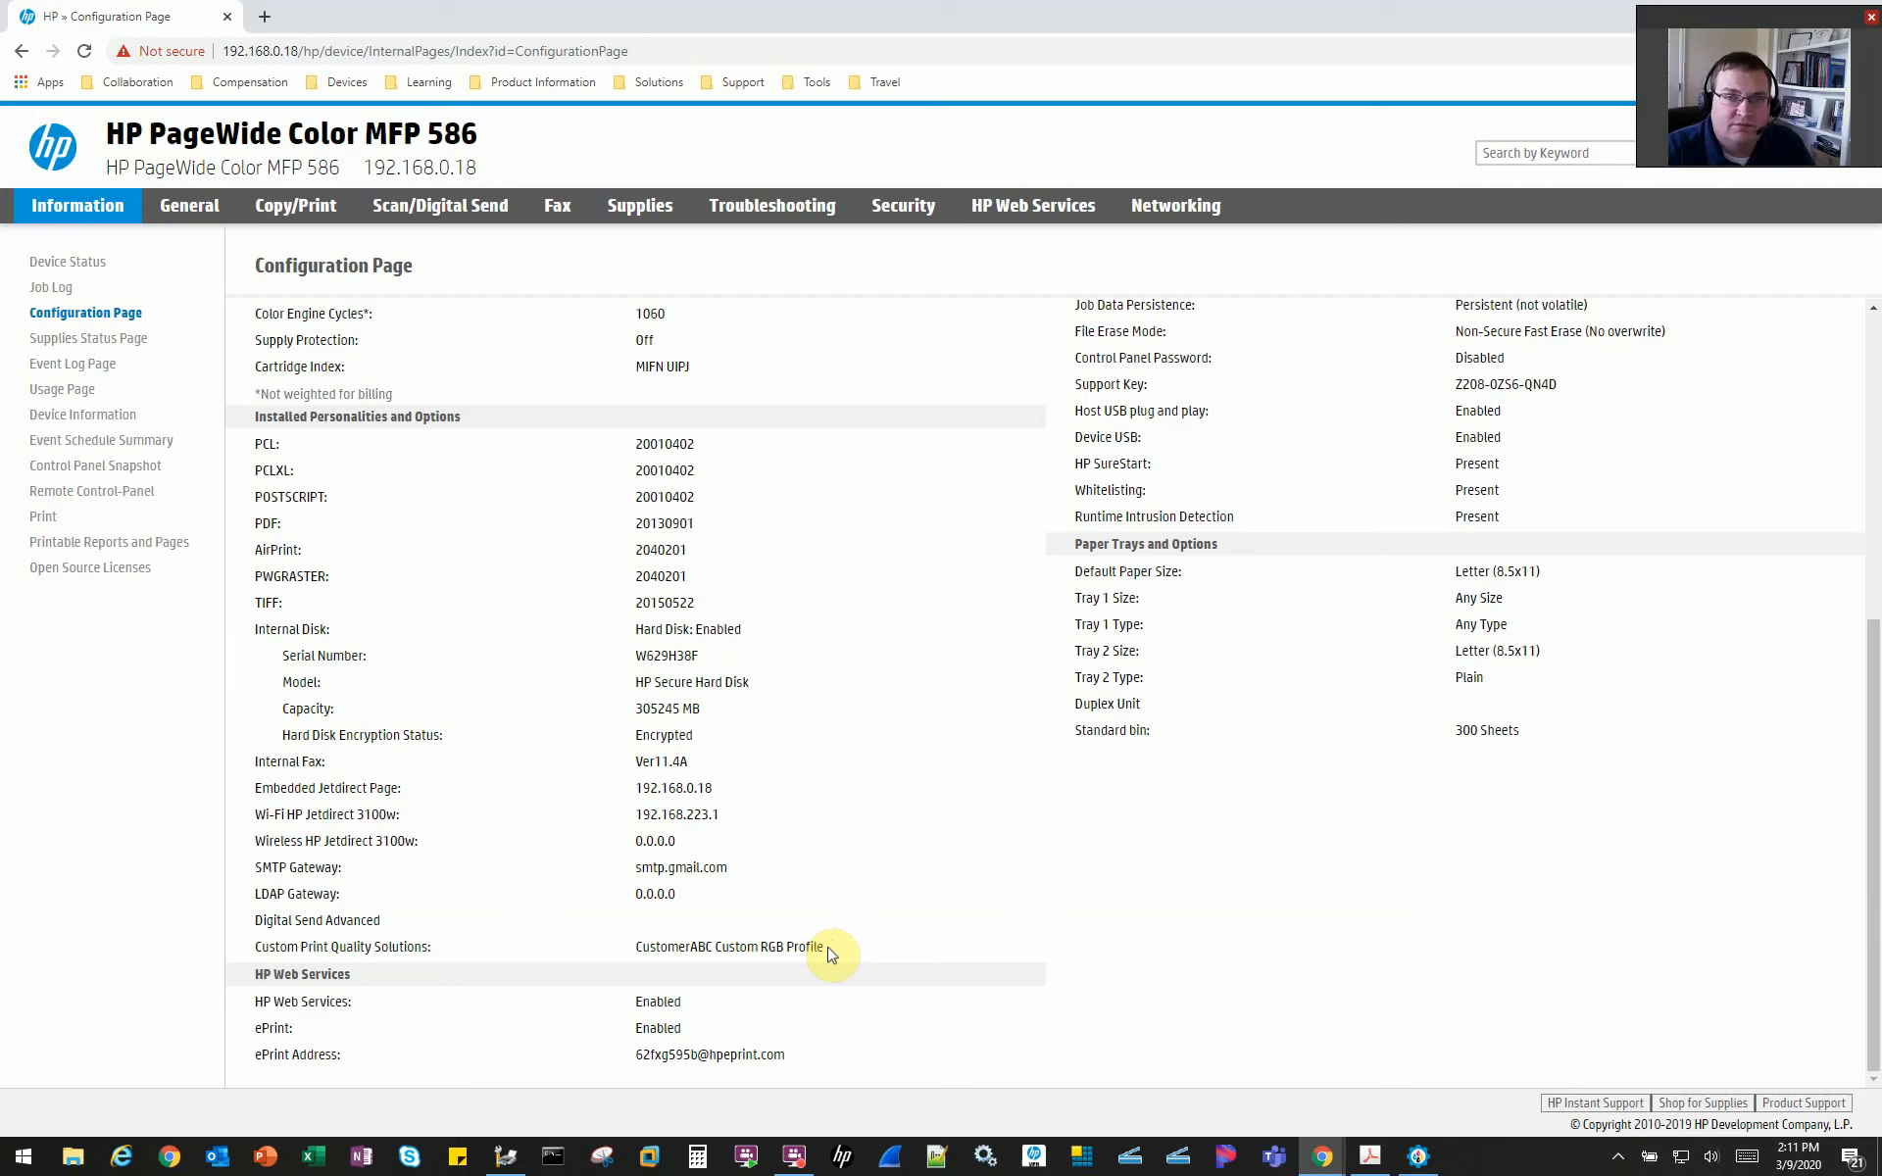
# Step: Switch to Adobe Acrobat, open the JSLab-PWE586-PCL6 color properties for printing Chameleon.pdf, and make sure HP EasyColor is off
pyautogui.click(1371, 1157)
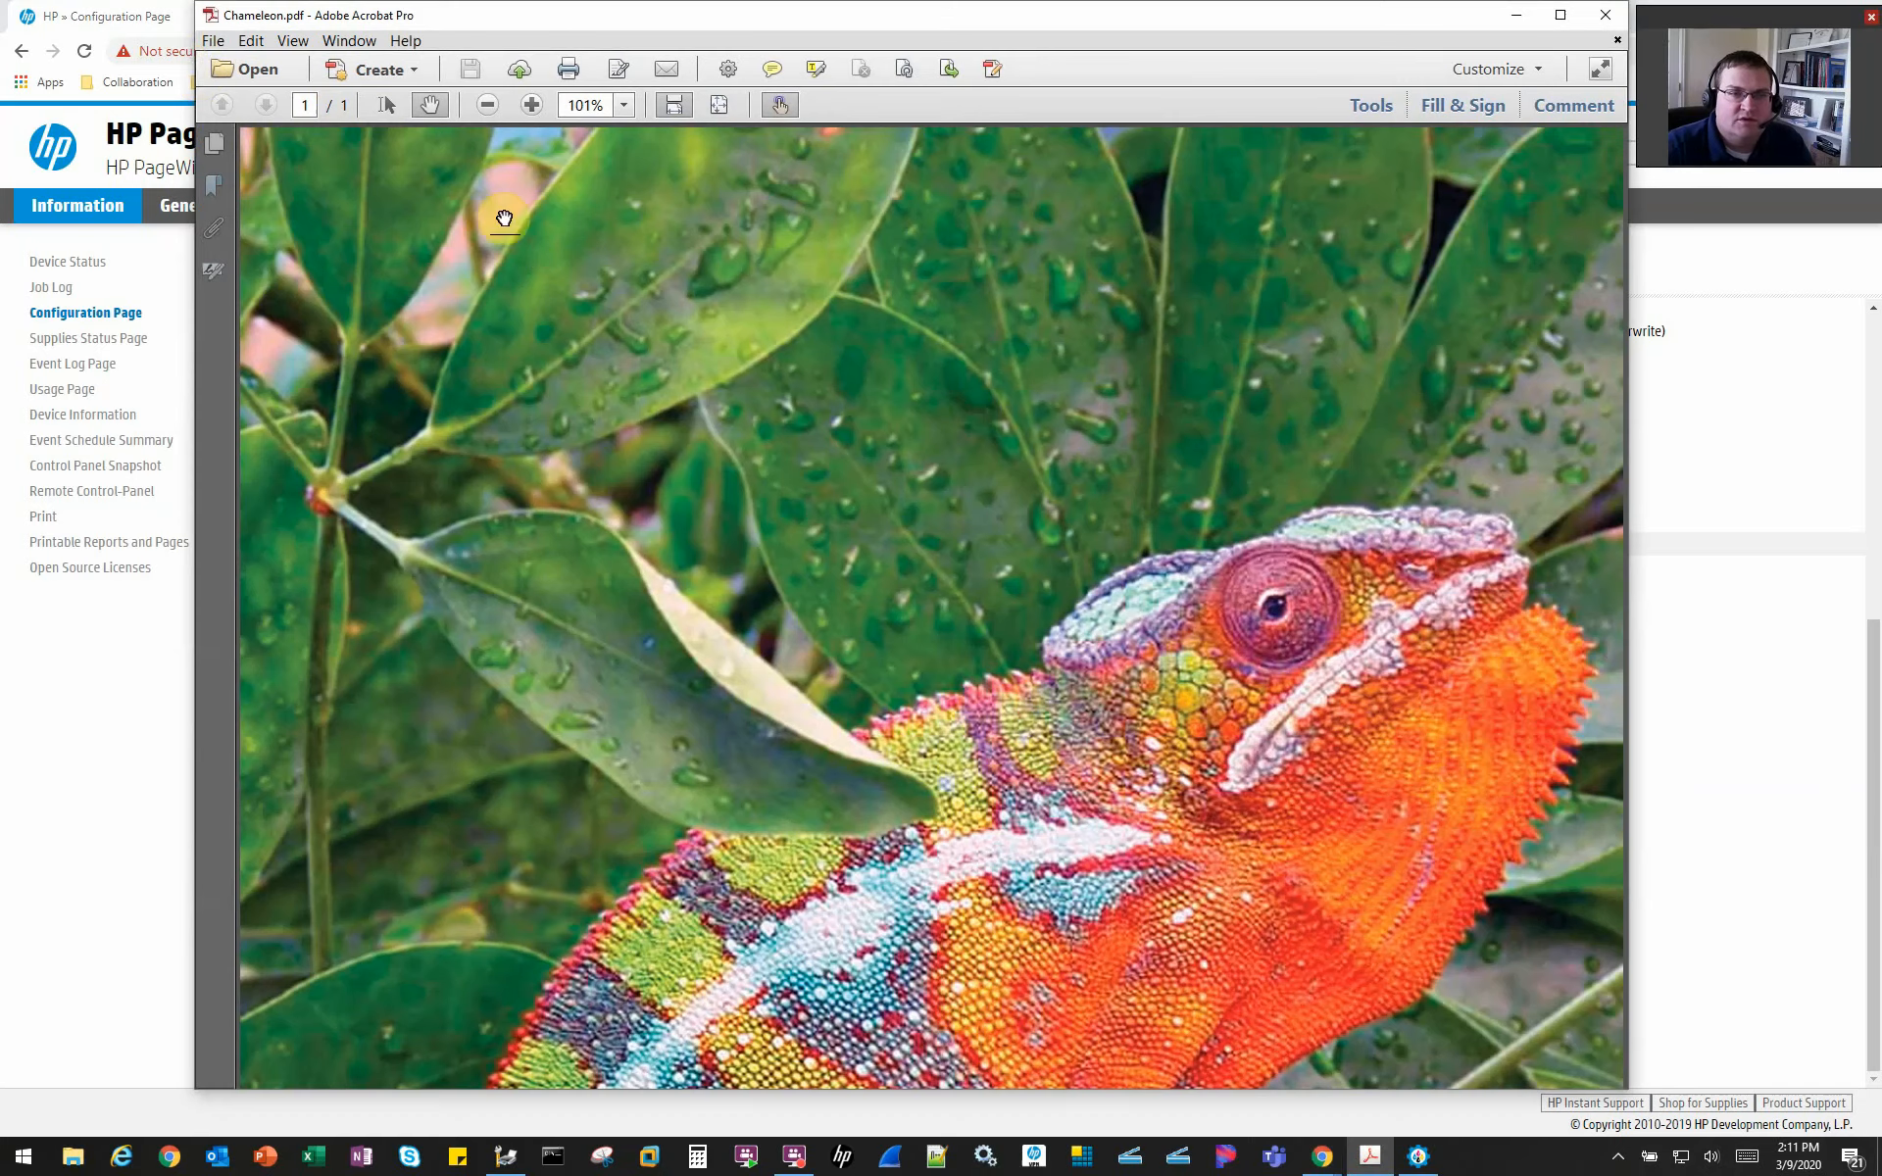
pyautogui.click(212, 41)
pyautogui.click(287, 364)
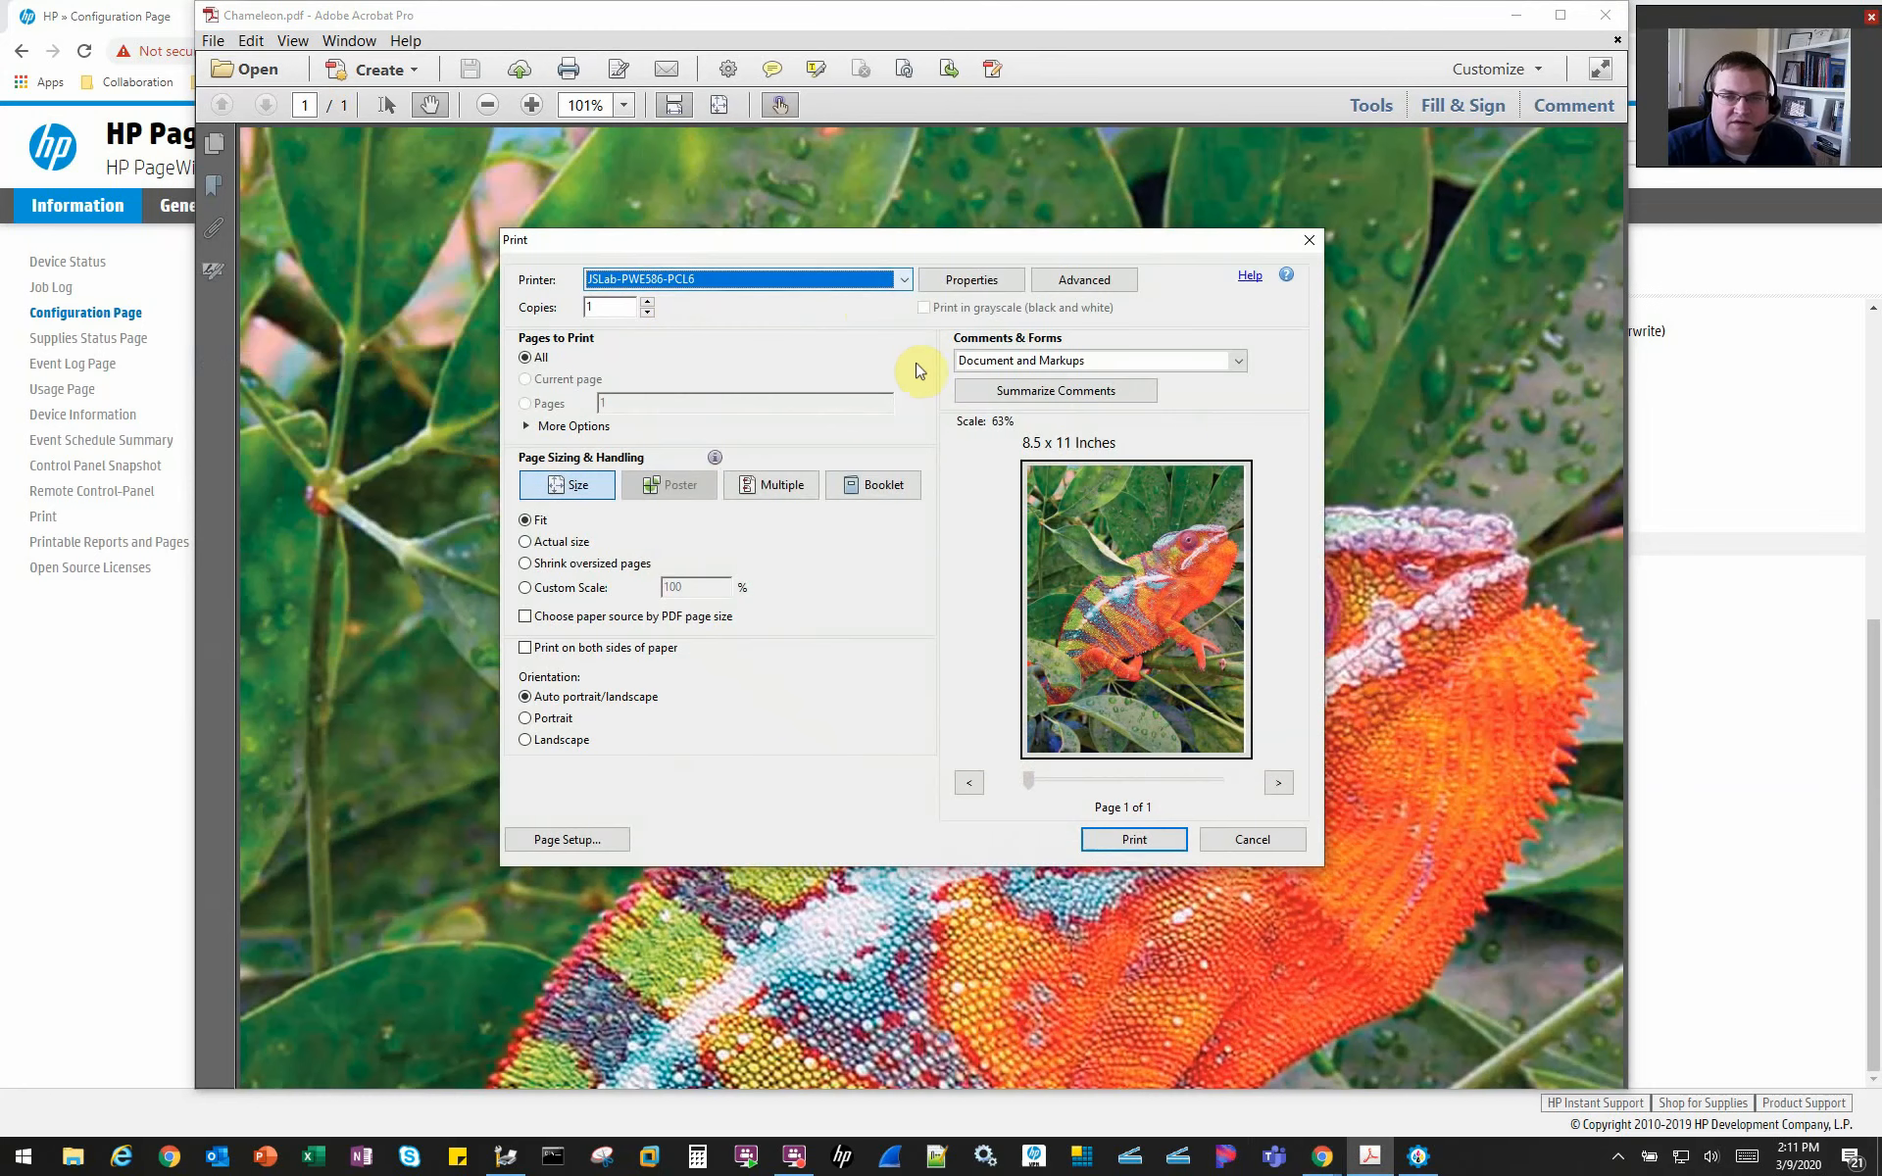
pyautogui.click(977, 283)
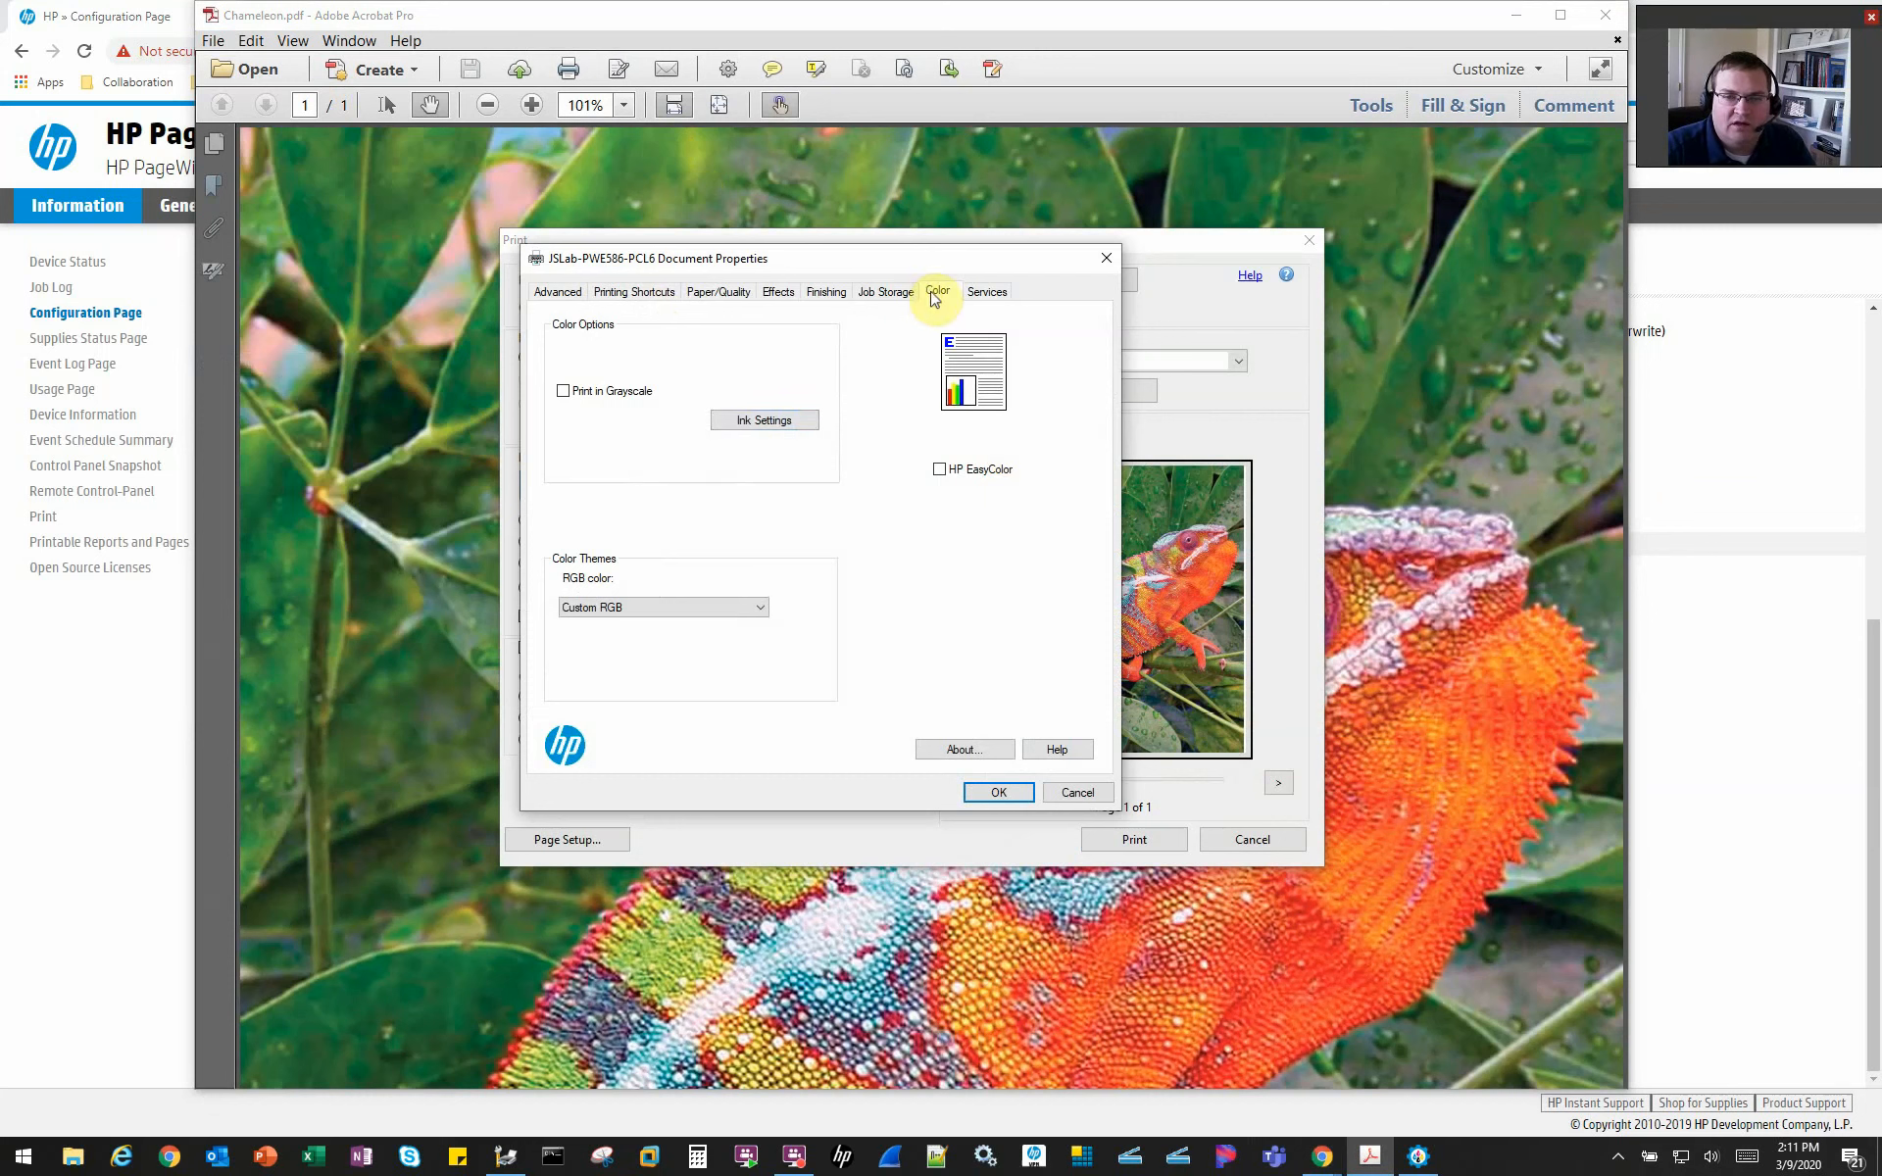
pyautogui.click(940, 469)
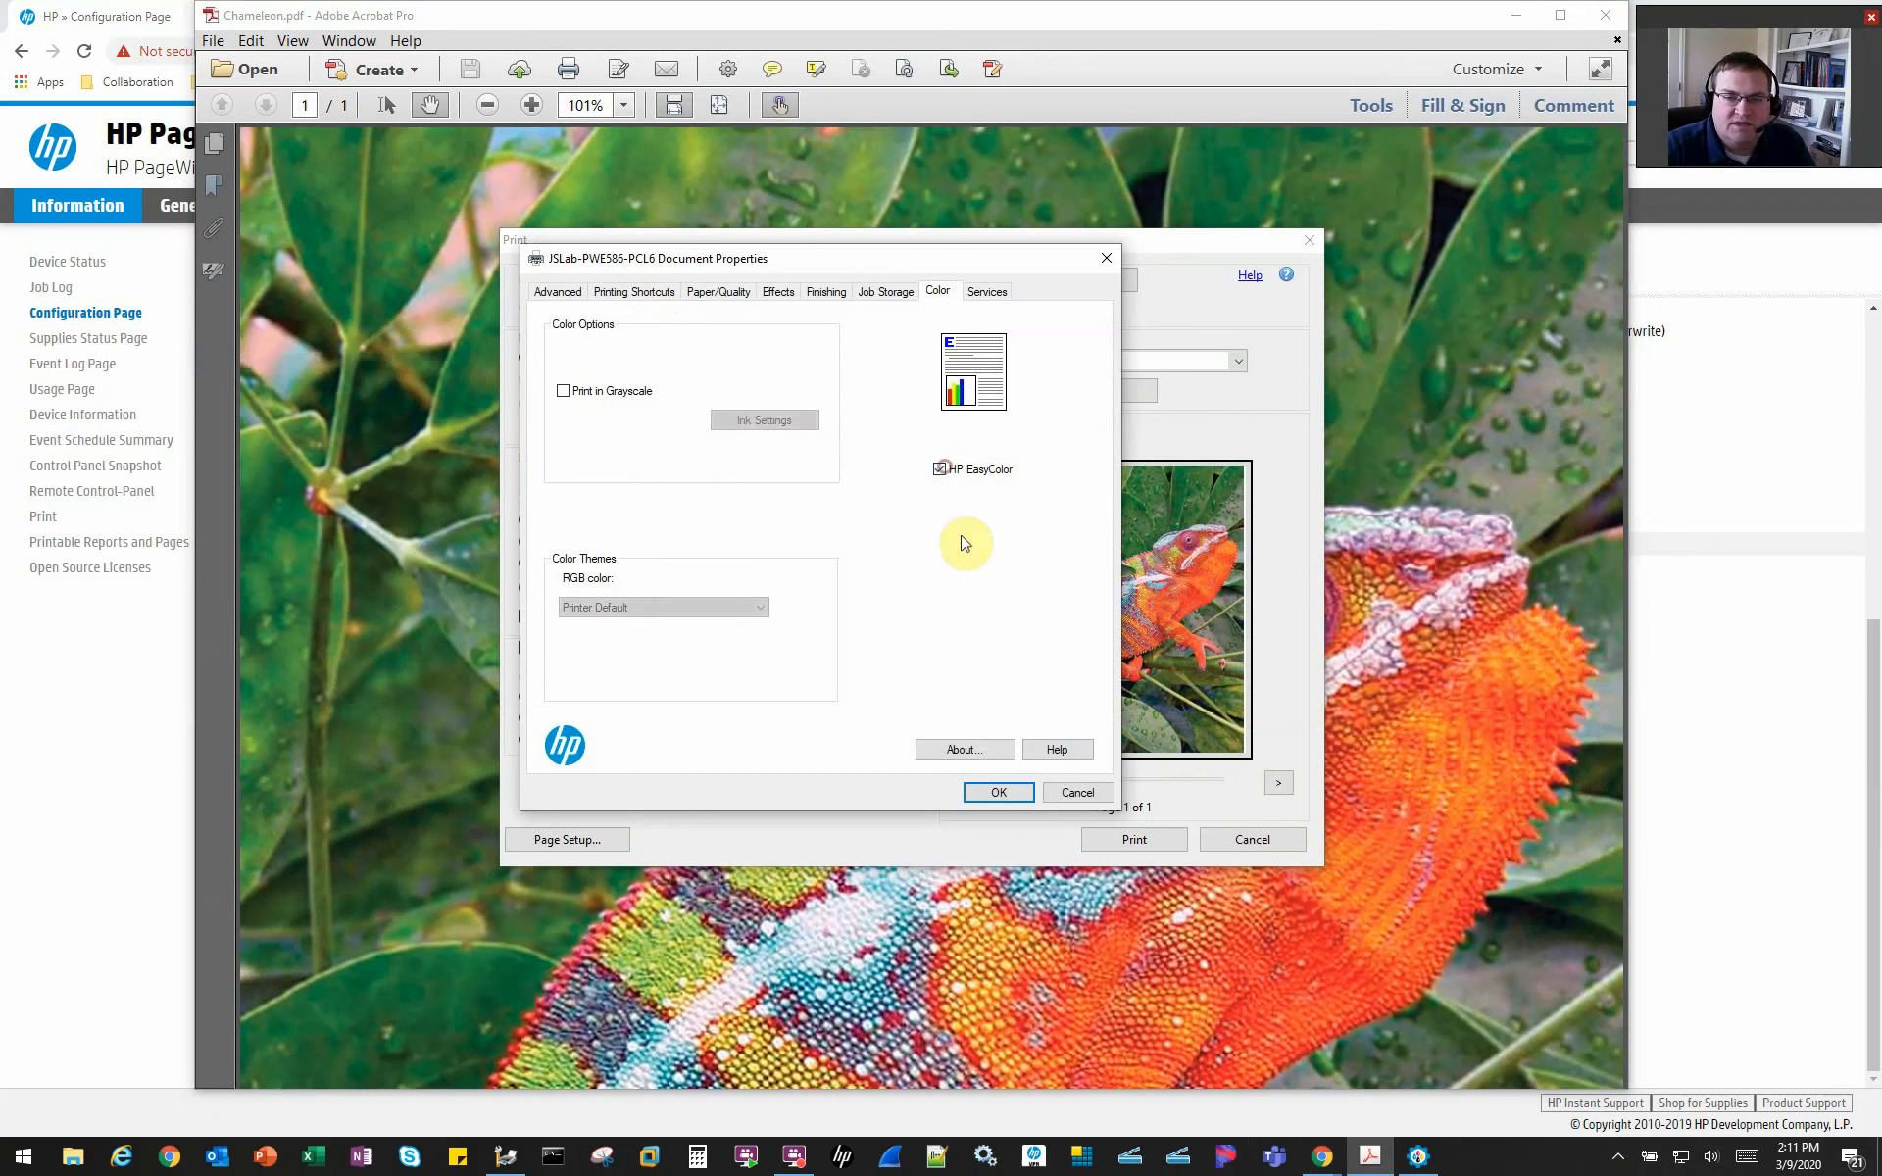
pyautogui.click(943, 471)
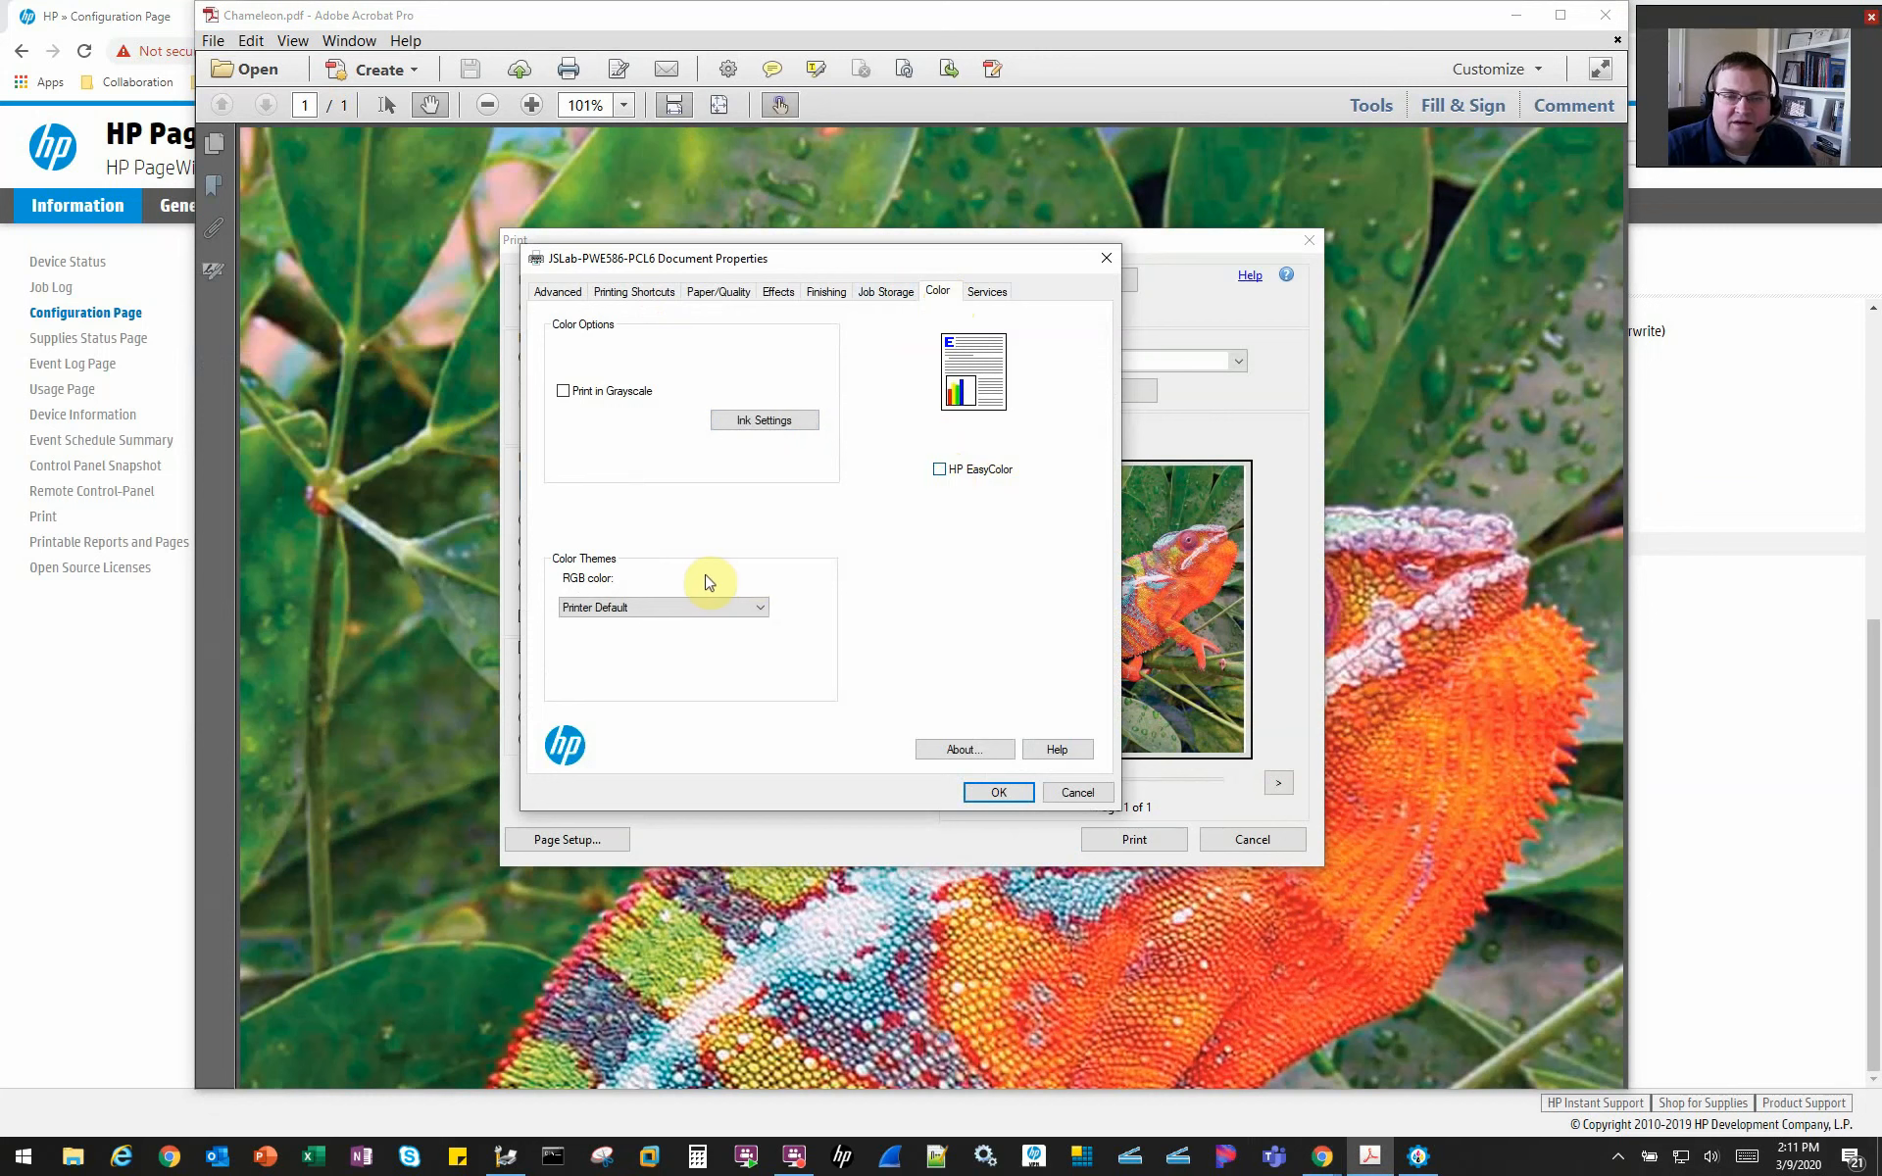
# Step: Set the print job's RGB color theme to Custom RGB and print Chameleon.pdf
pyautogui.click(761, 608)
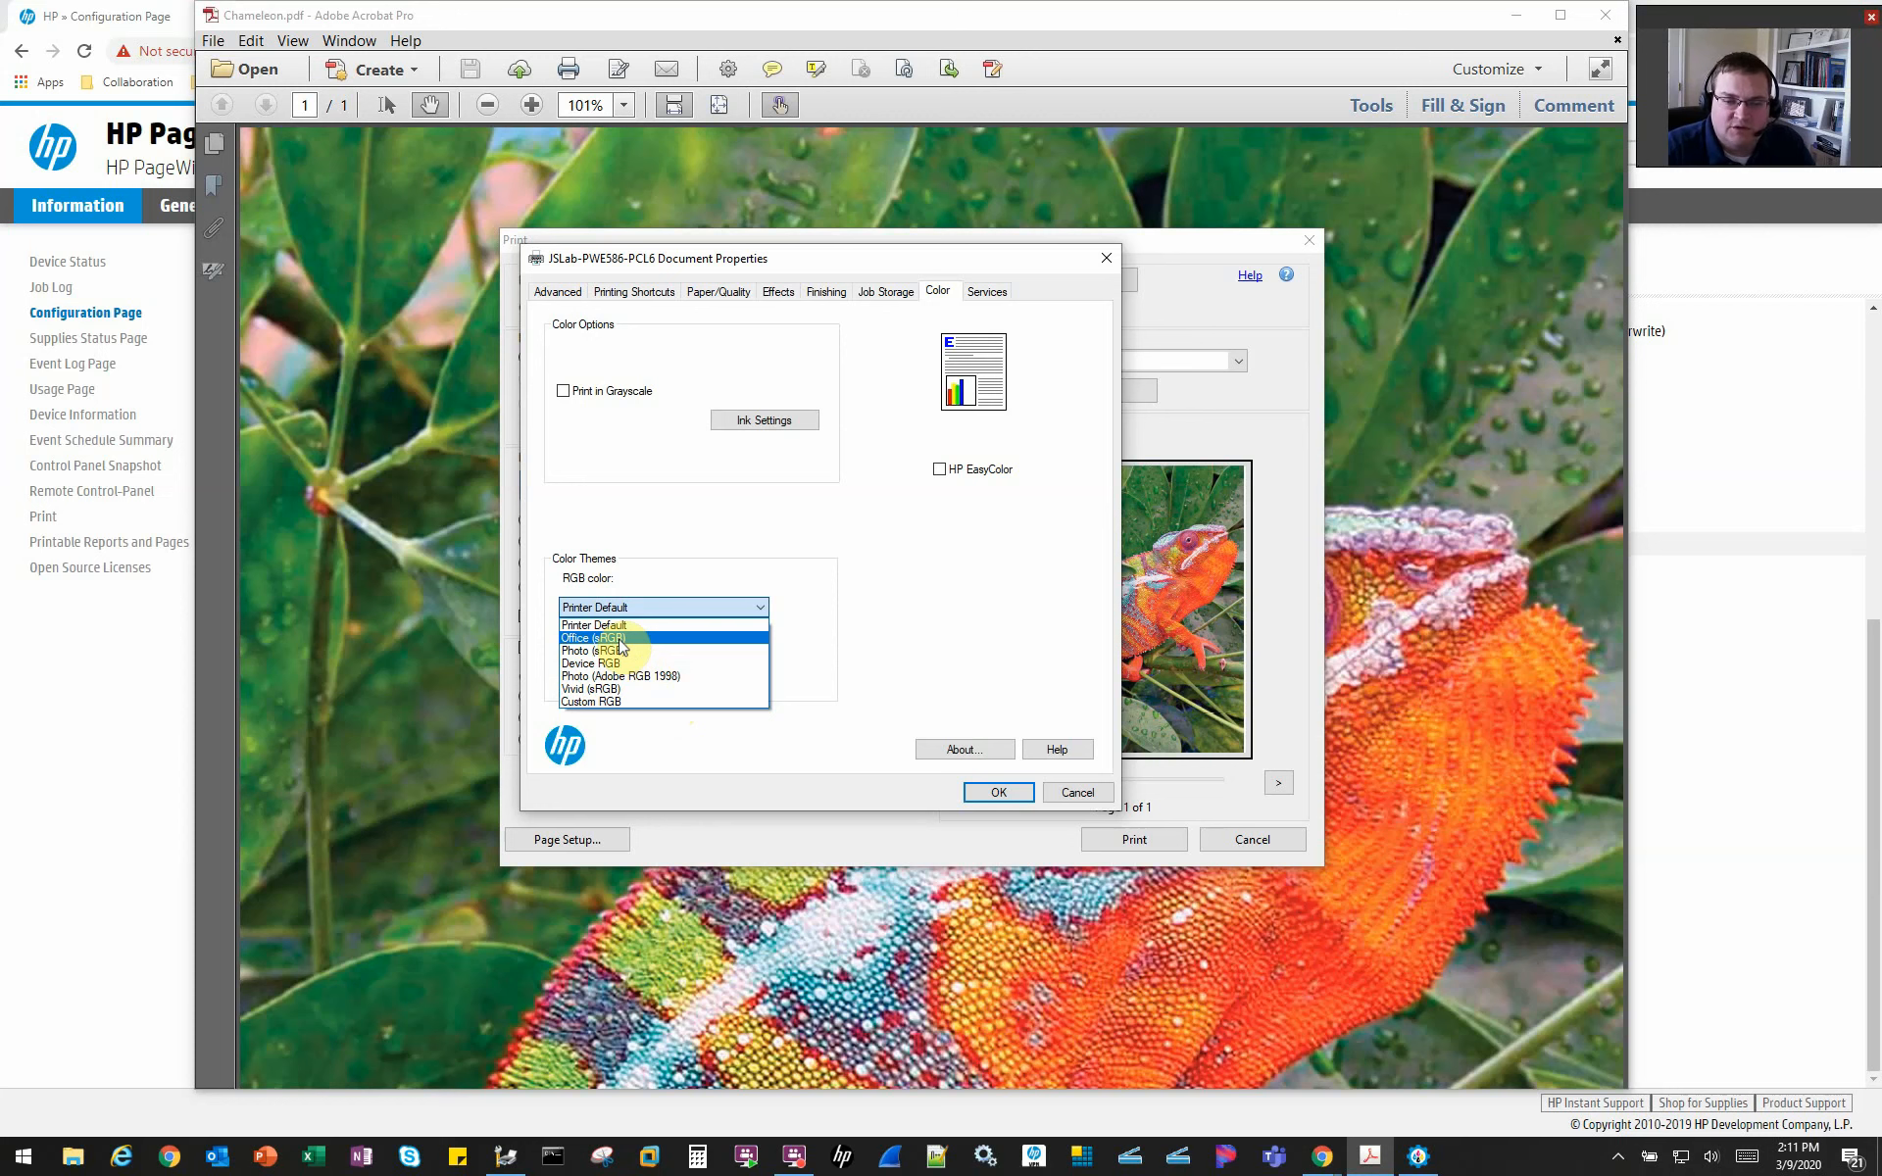
pyautogui.click(631, 701)
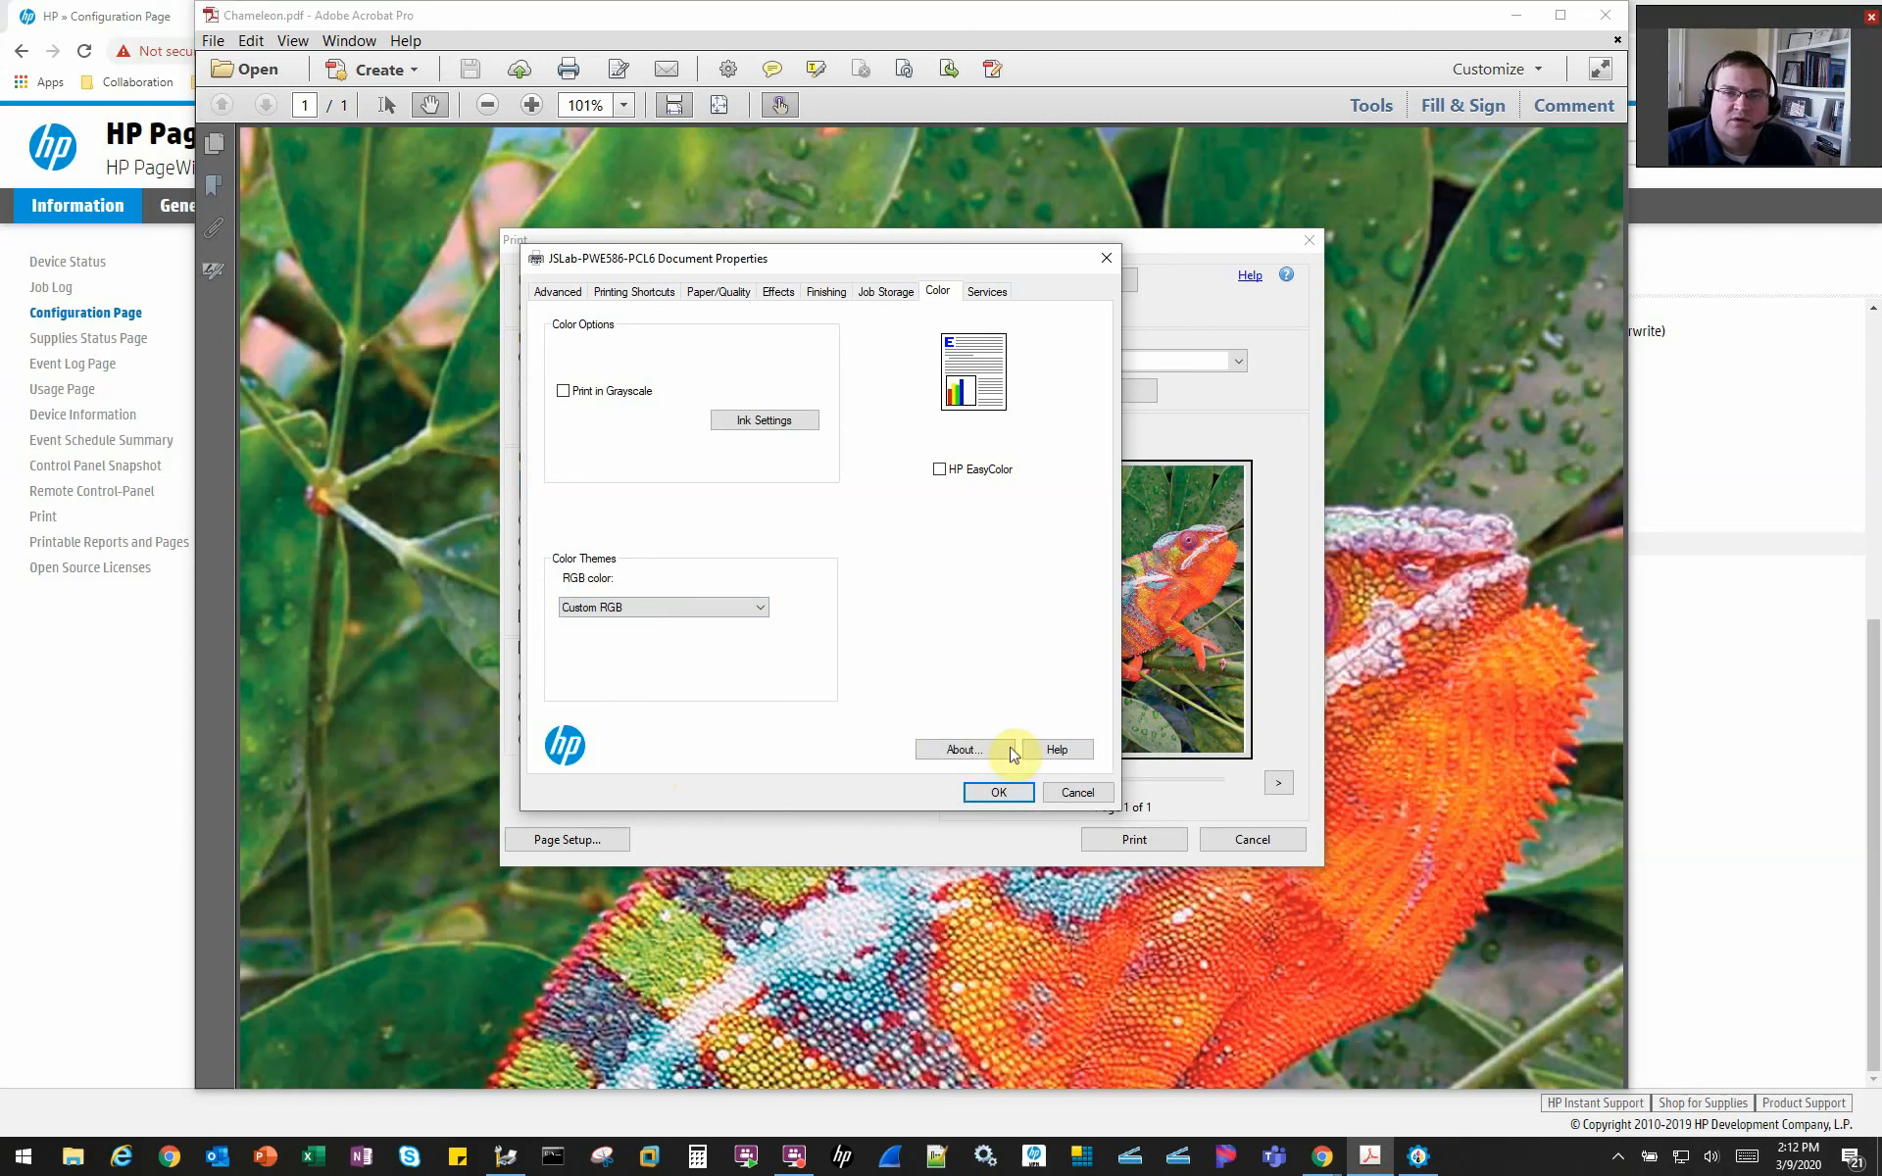
pyautogui.click(996, 792)
pyautogui.click(1128, 841)
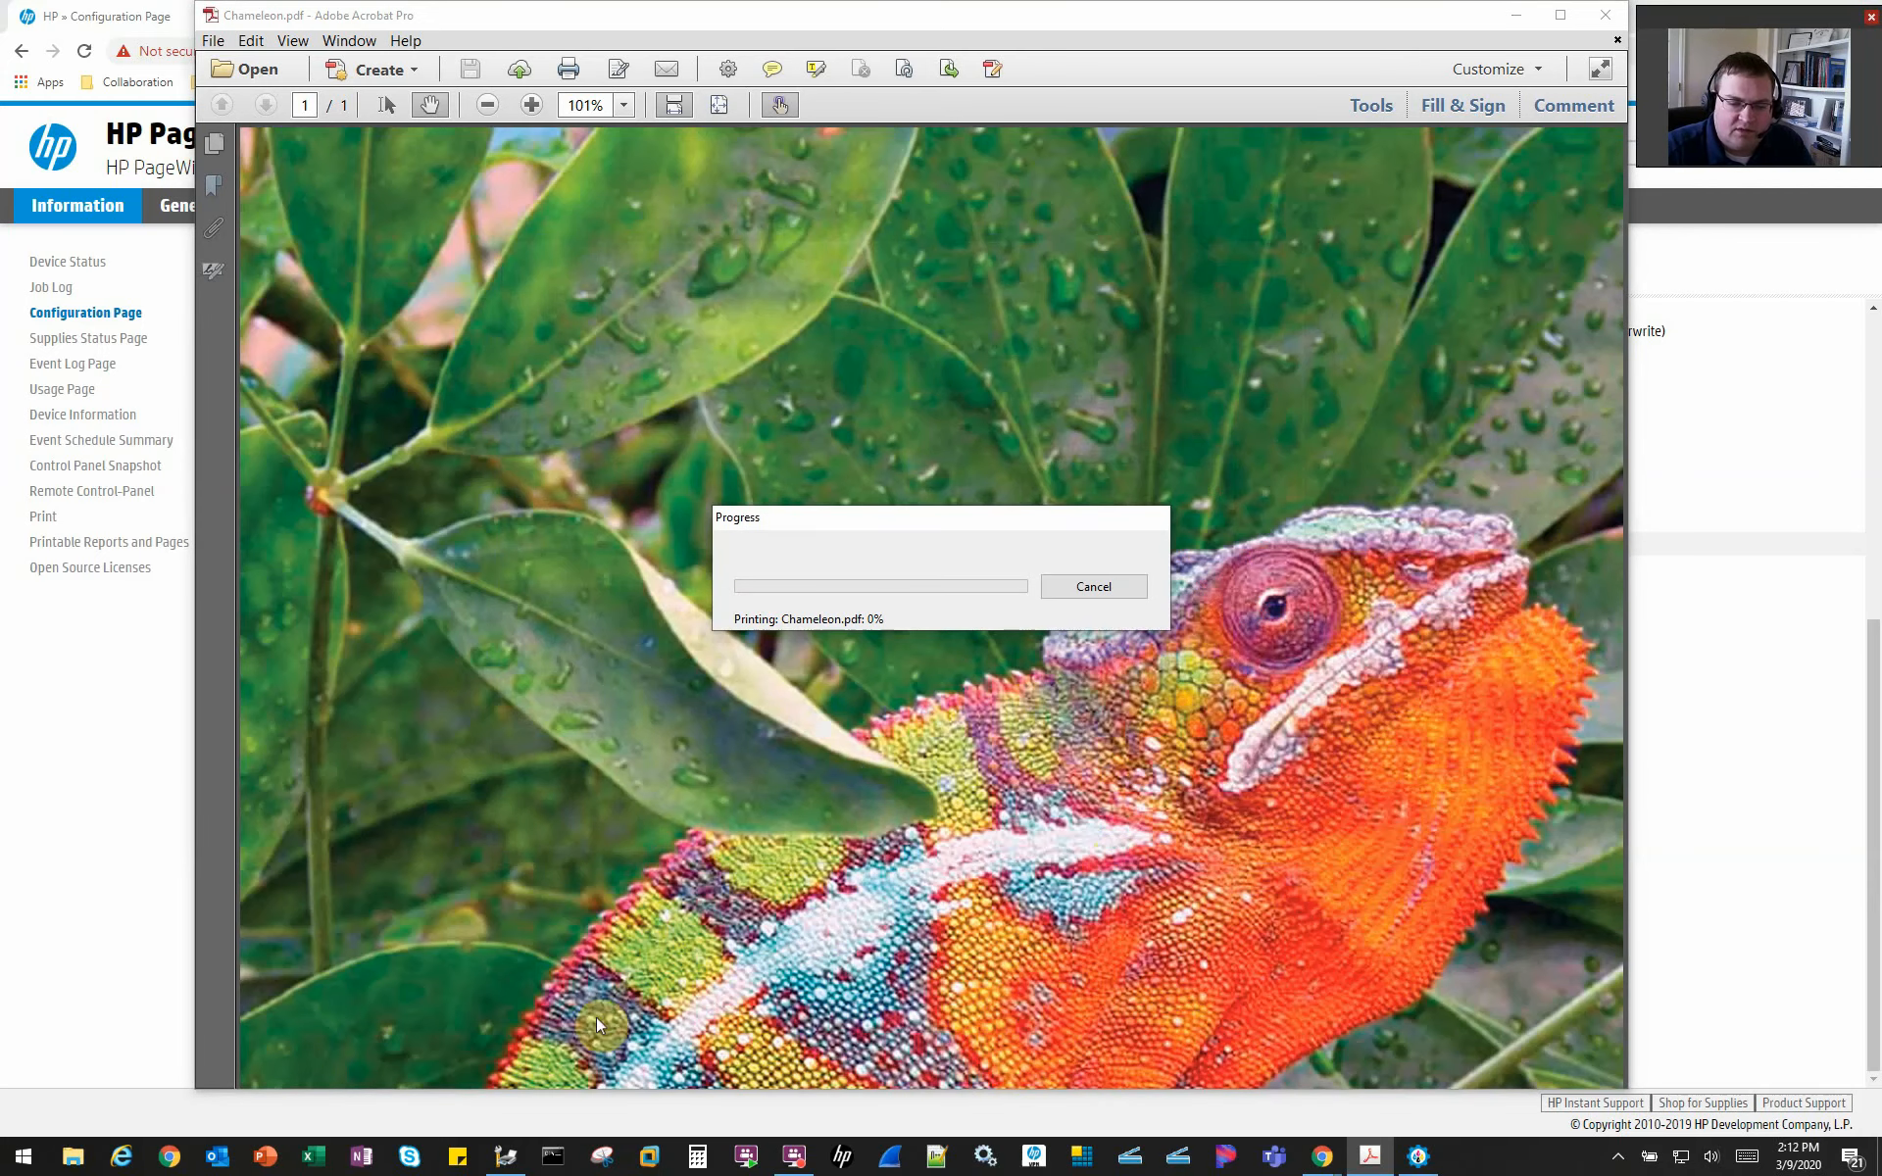
# Step: Switch to Print Management and open the color settings in the printing preferences of JSLab-PWE586-PCL6
pyautogui.click(501, 1152)
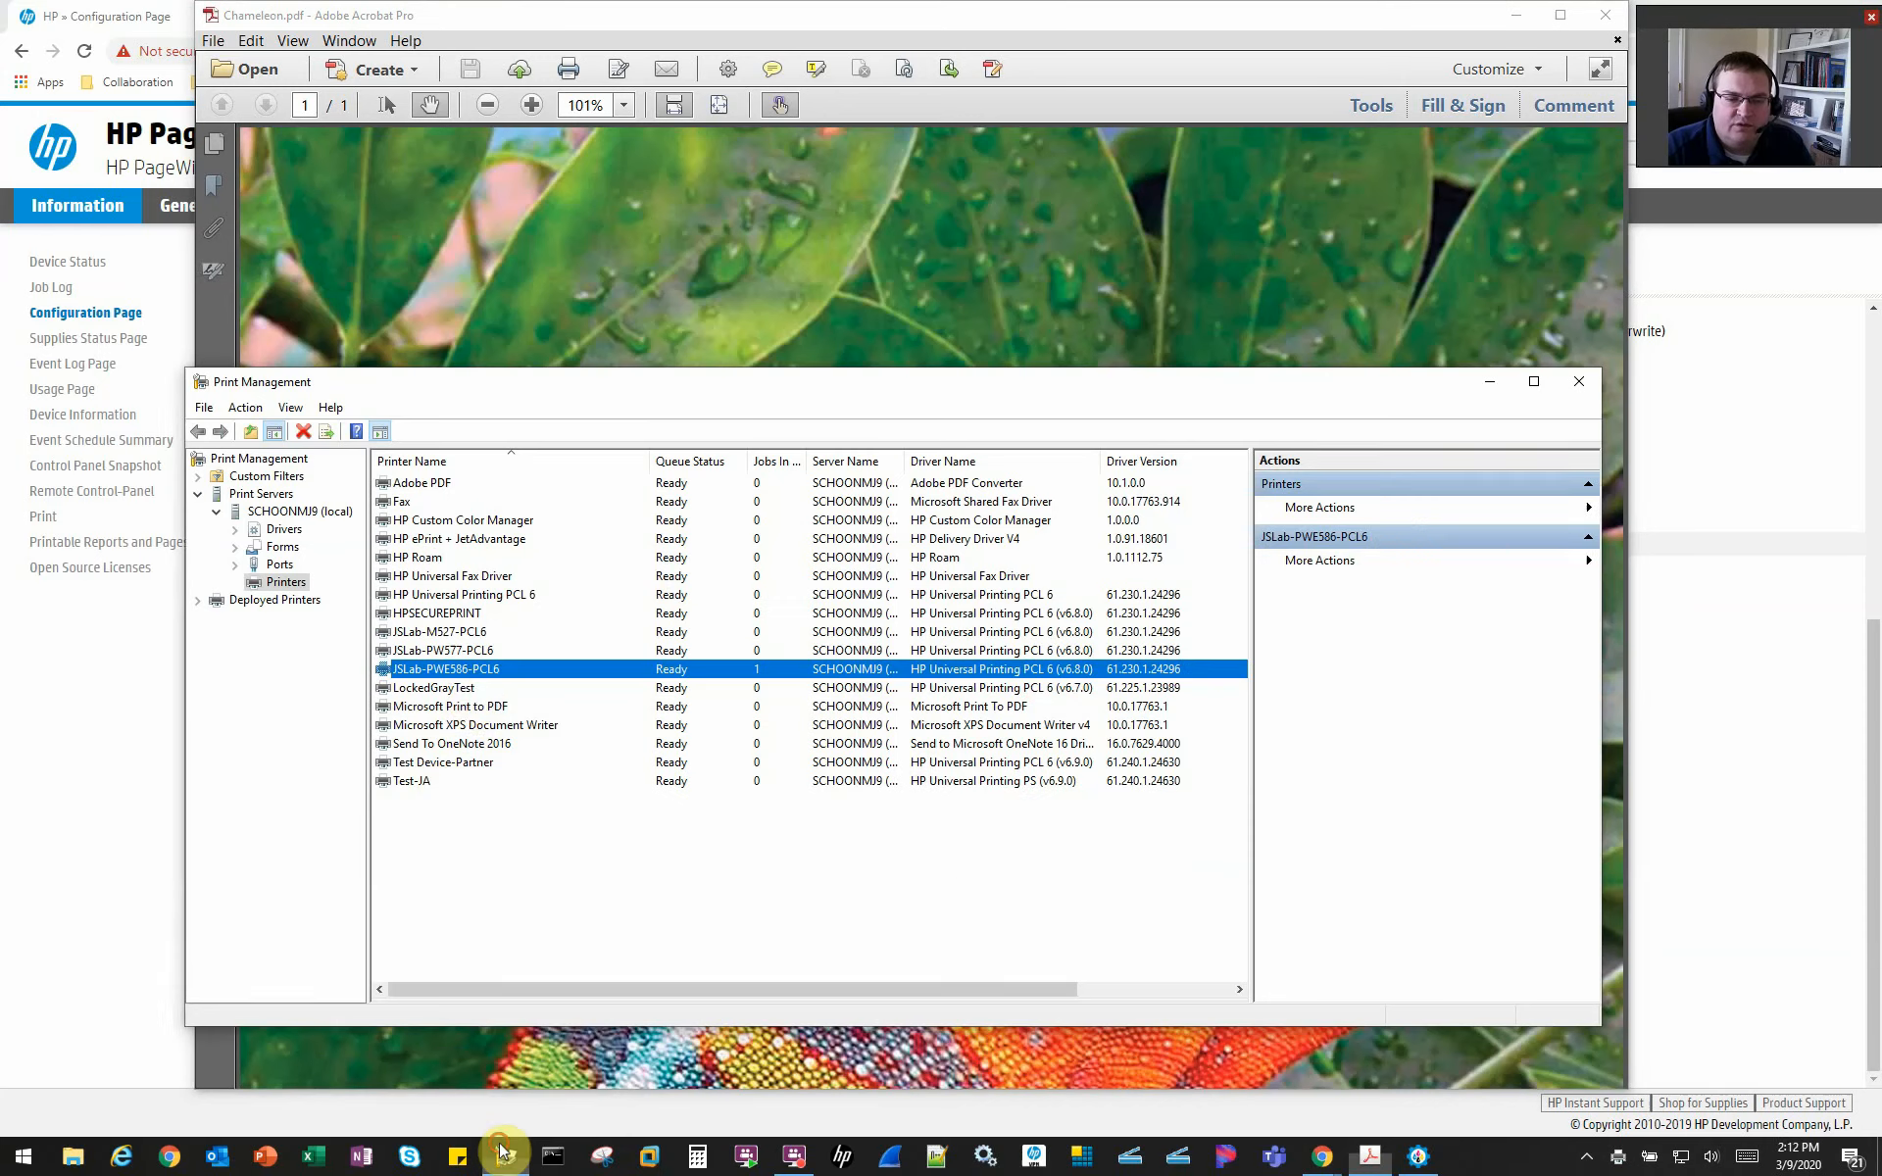
pyautogui.rightClick(474, 675)
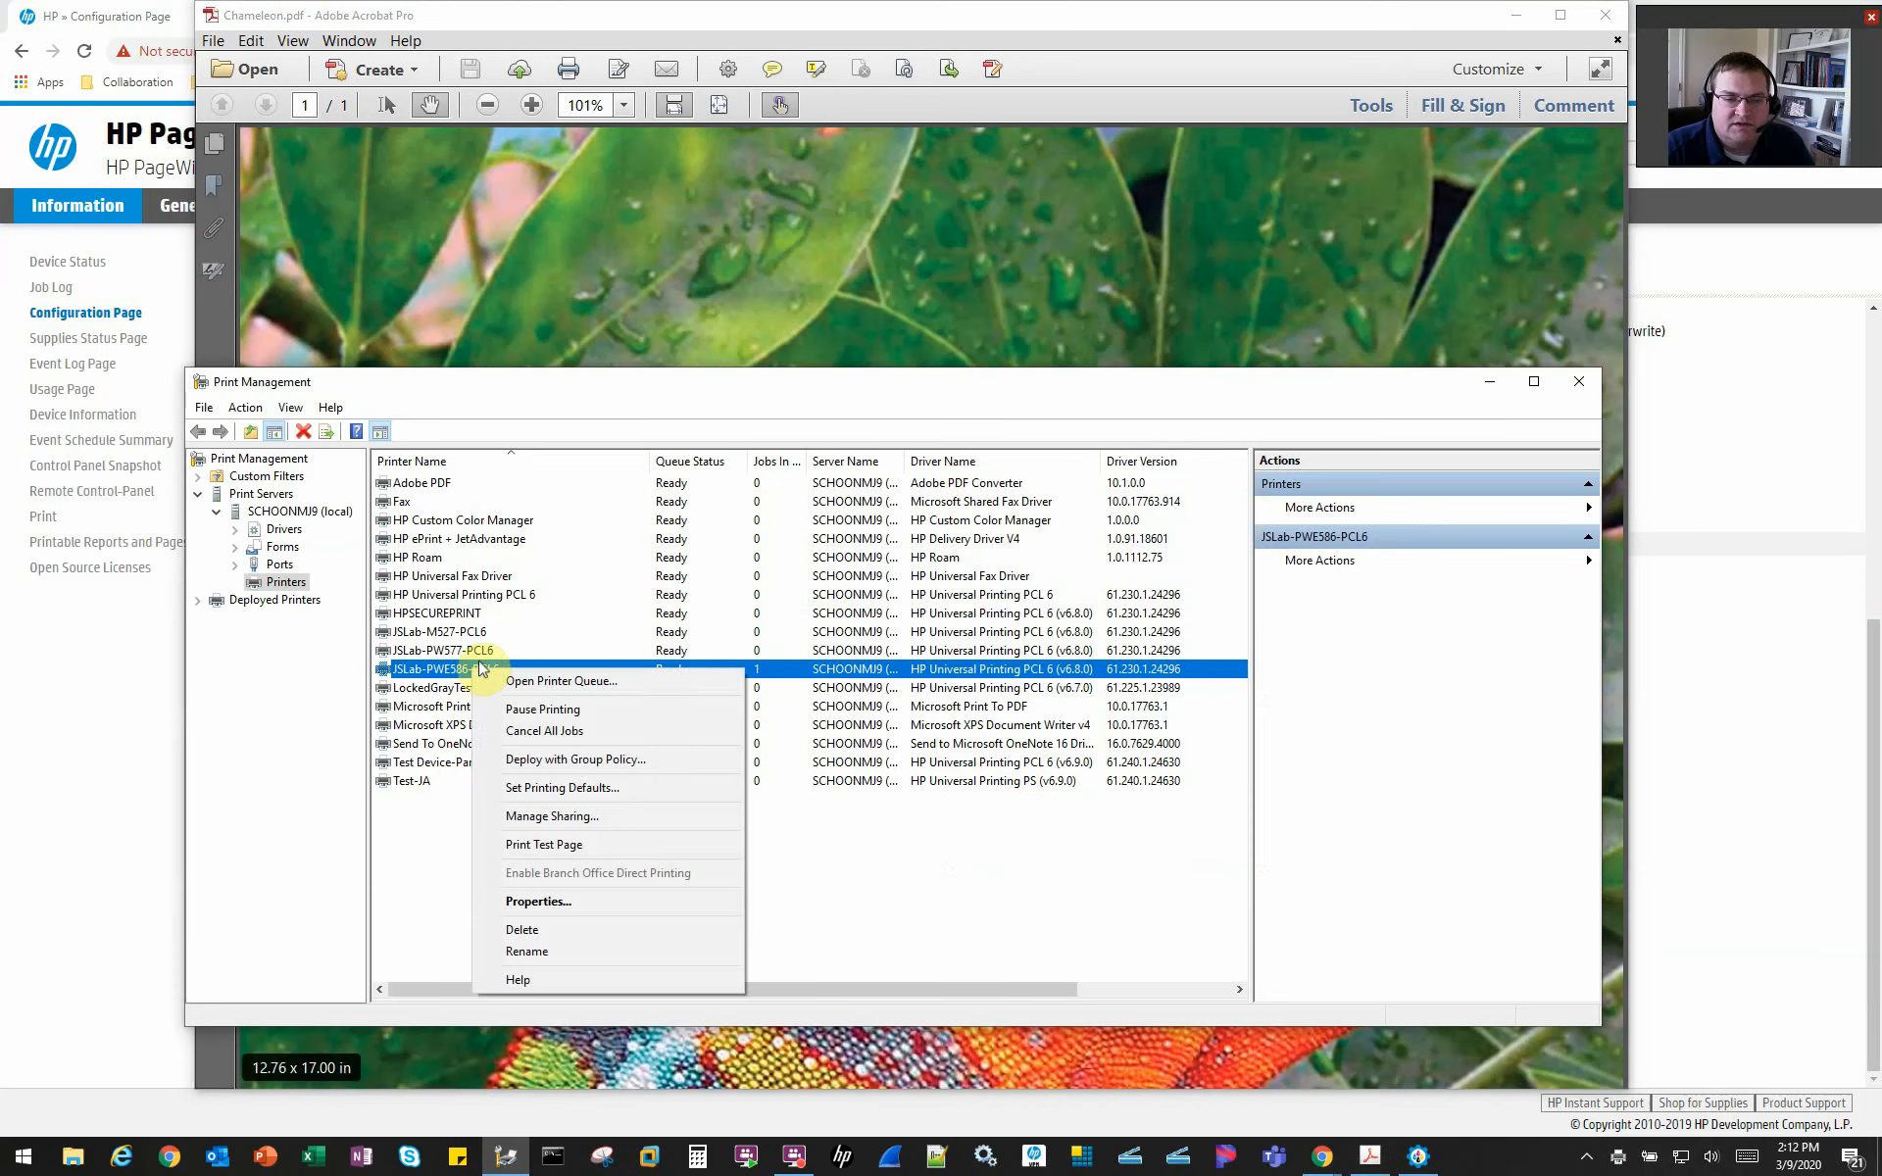
pyautogui.click(592, 902)
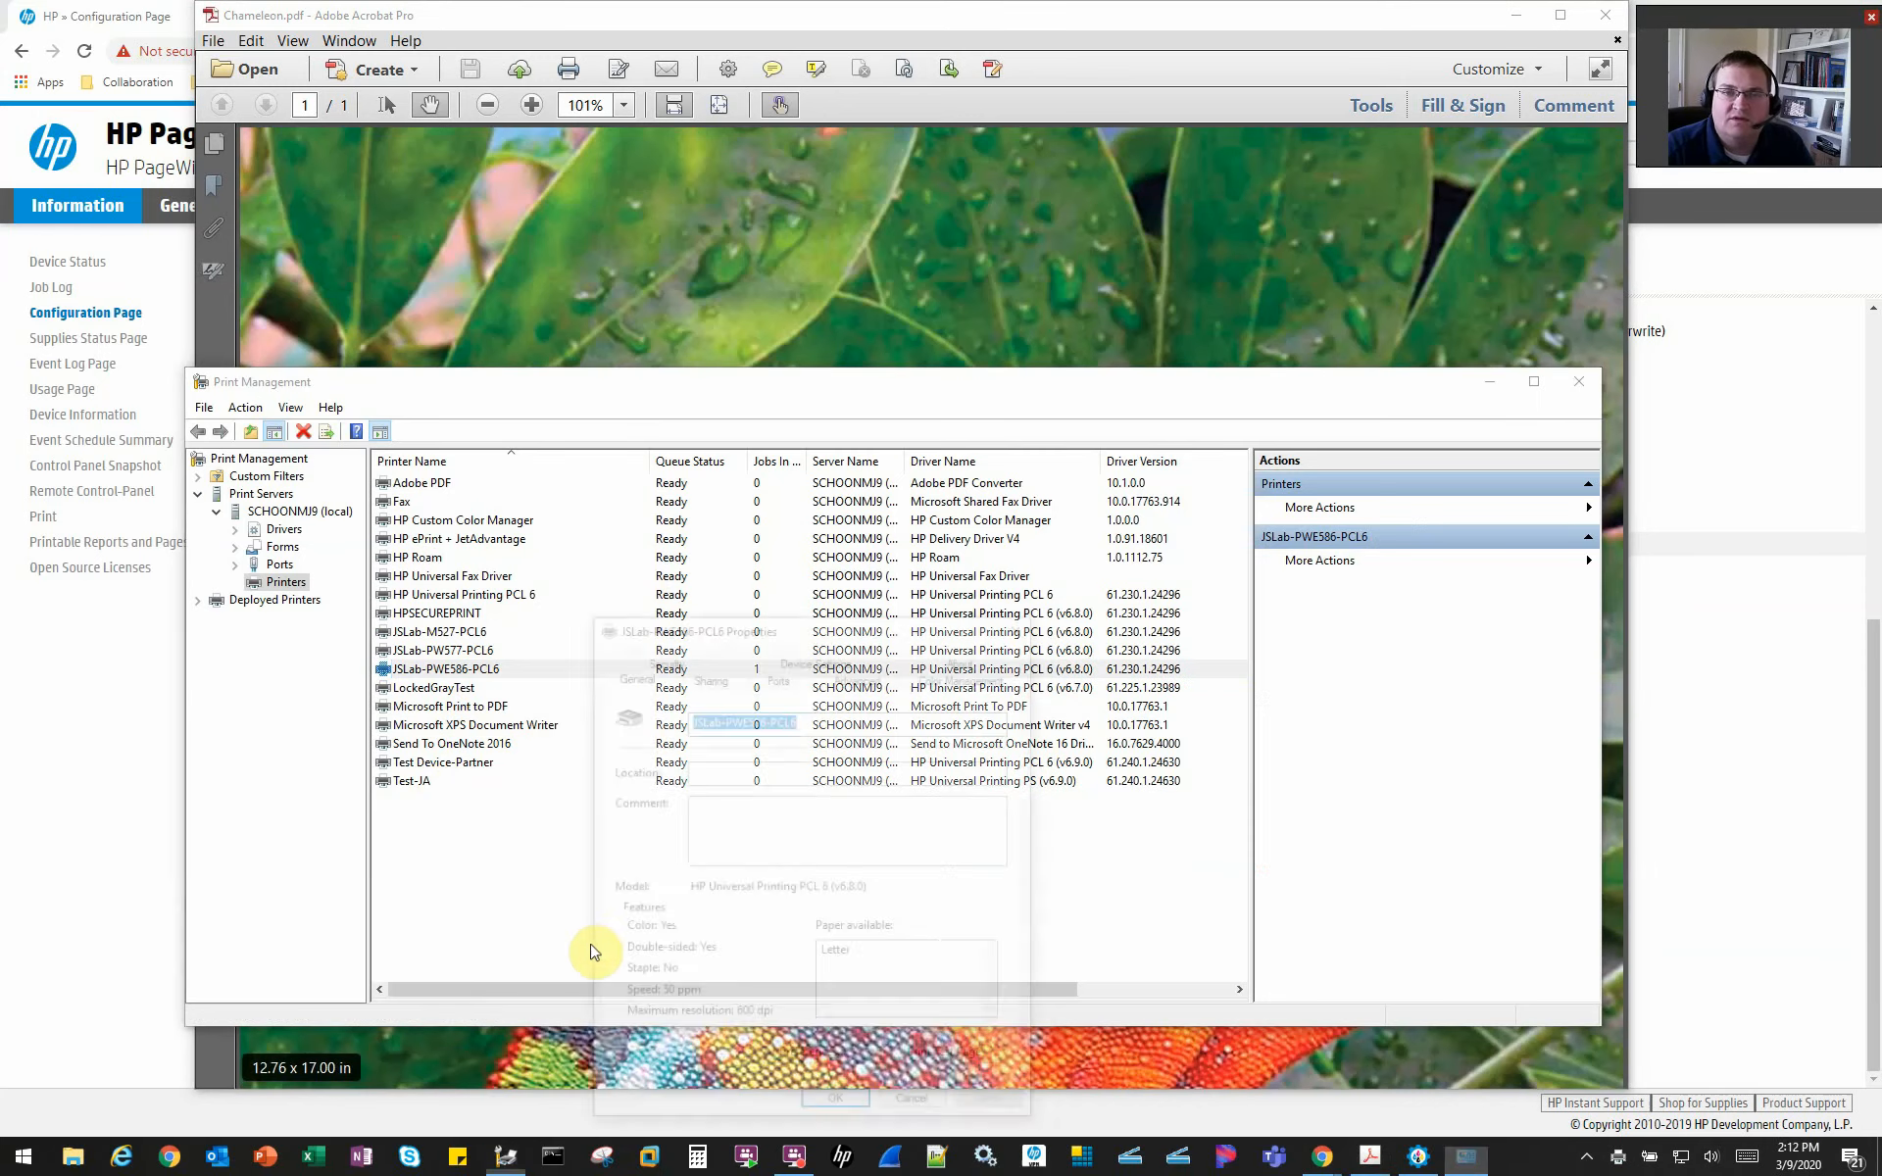
pyautogui.moveTo(898, 621); pyautogui.dragTo(801, 468)
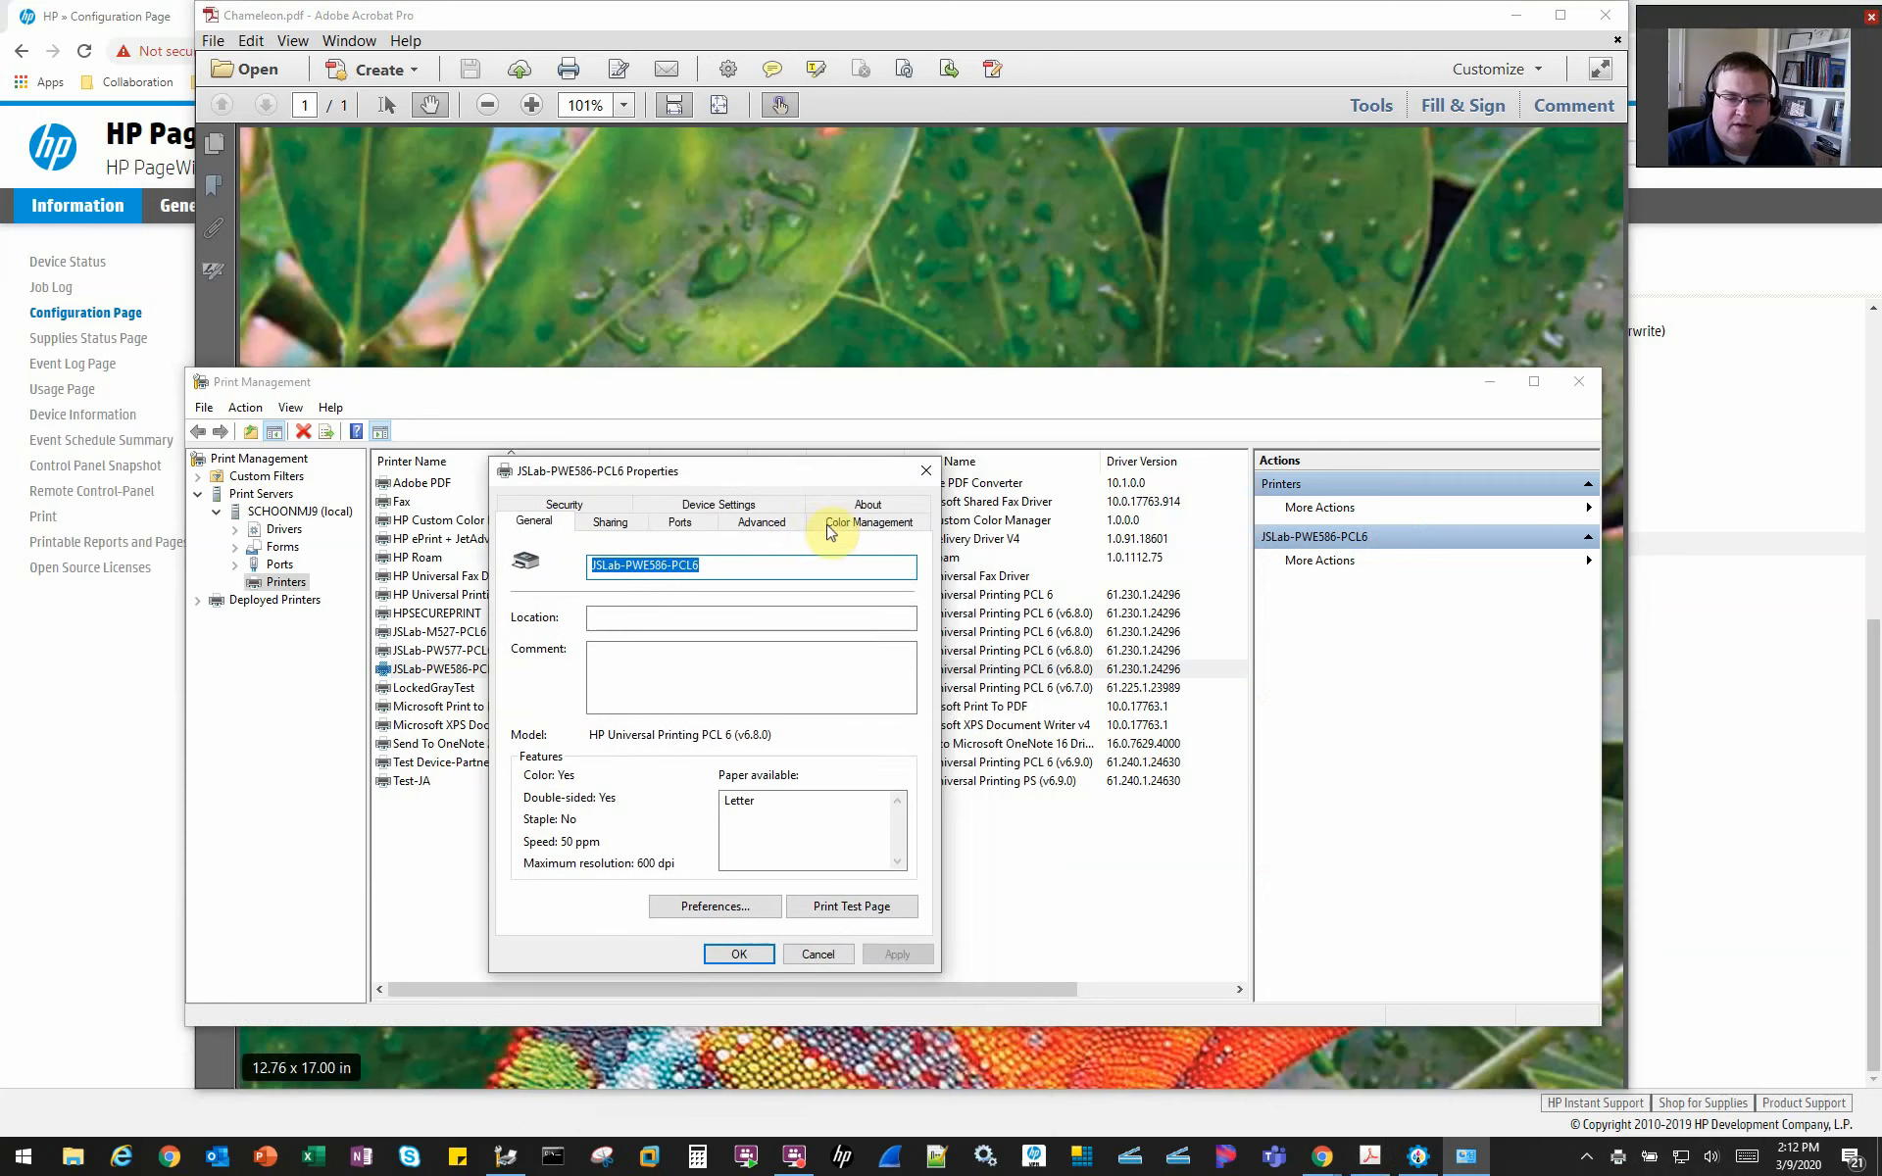
pyautogui.click(760, 522)
pyautogui.click(535, 521)
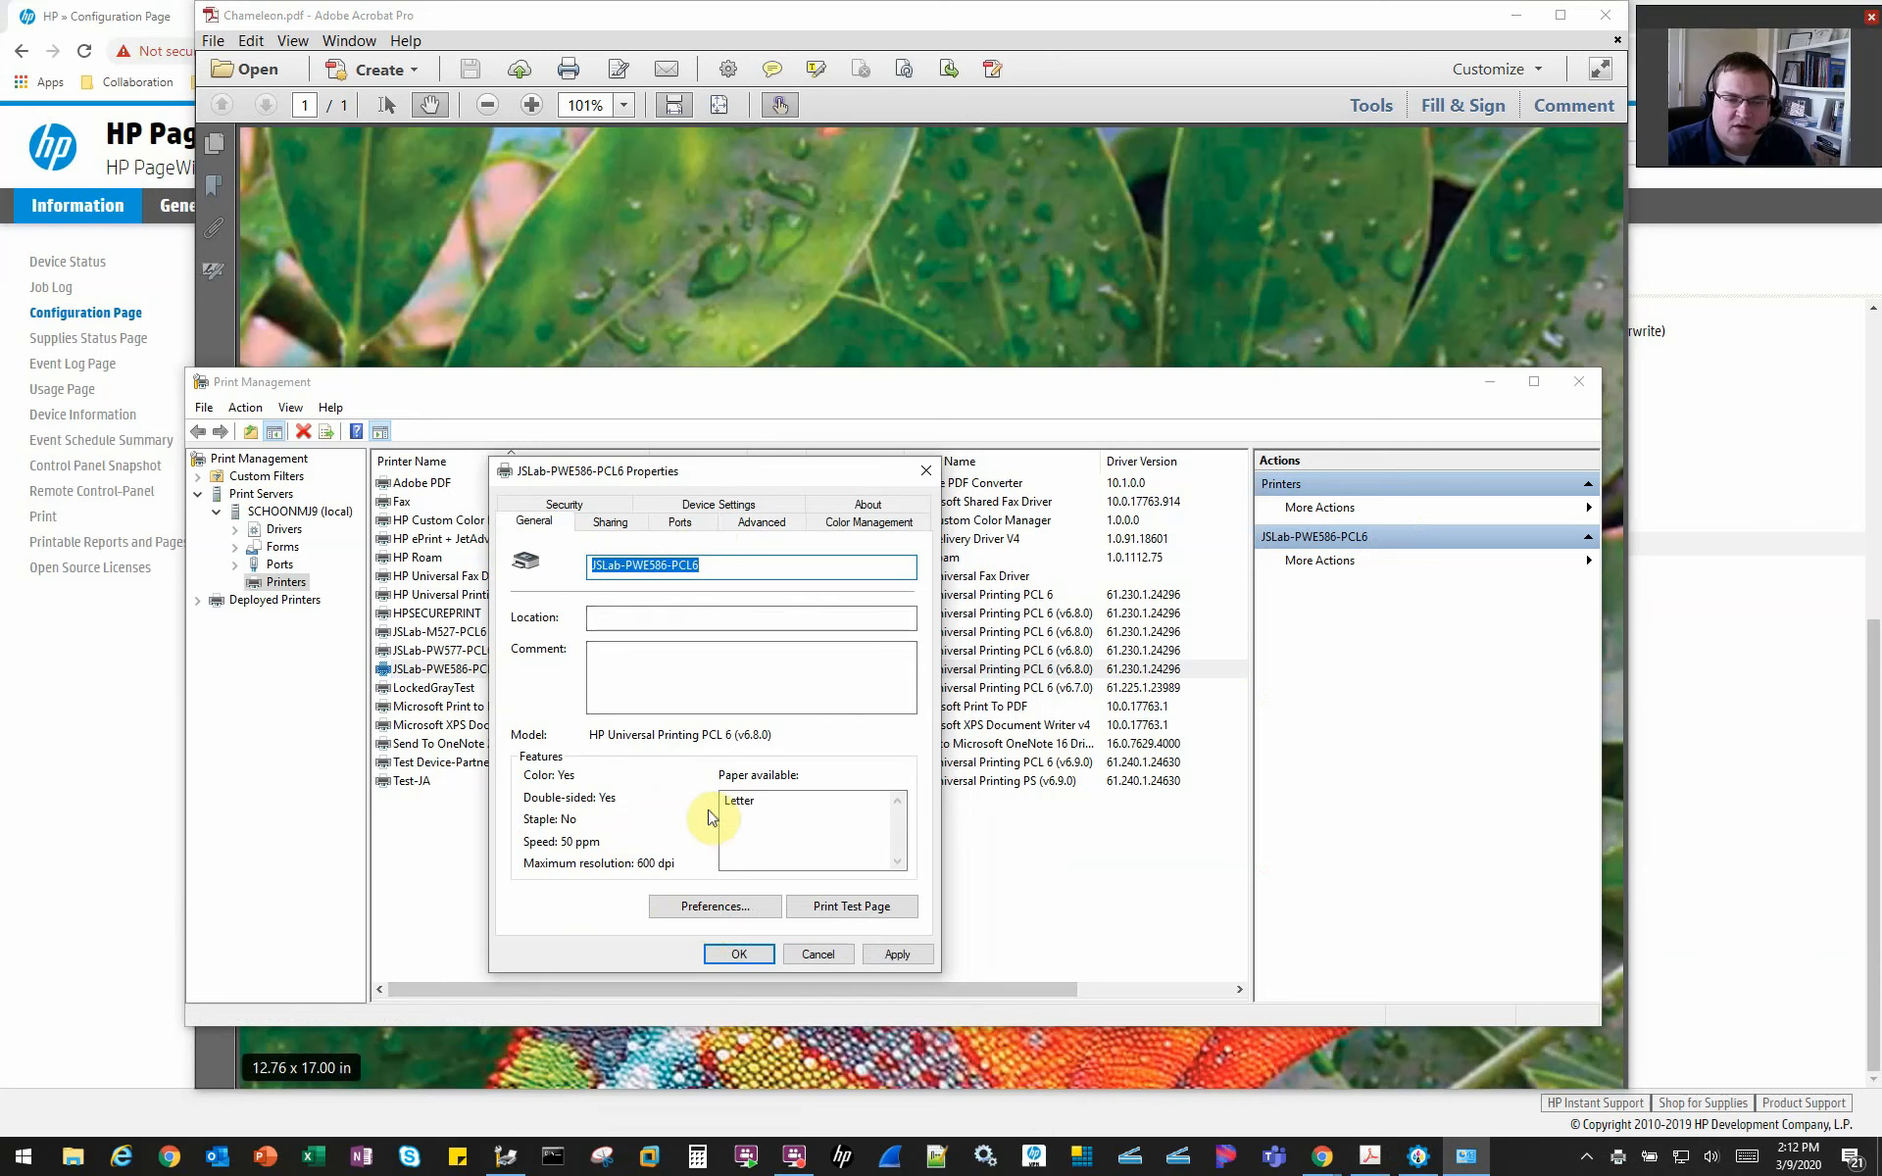
pyautogui.click(715, 905)
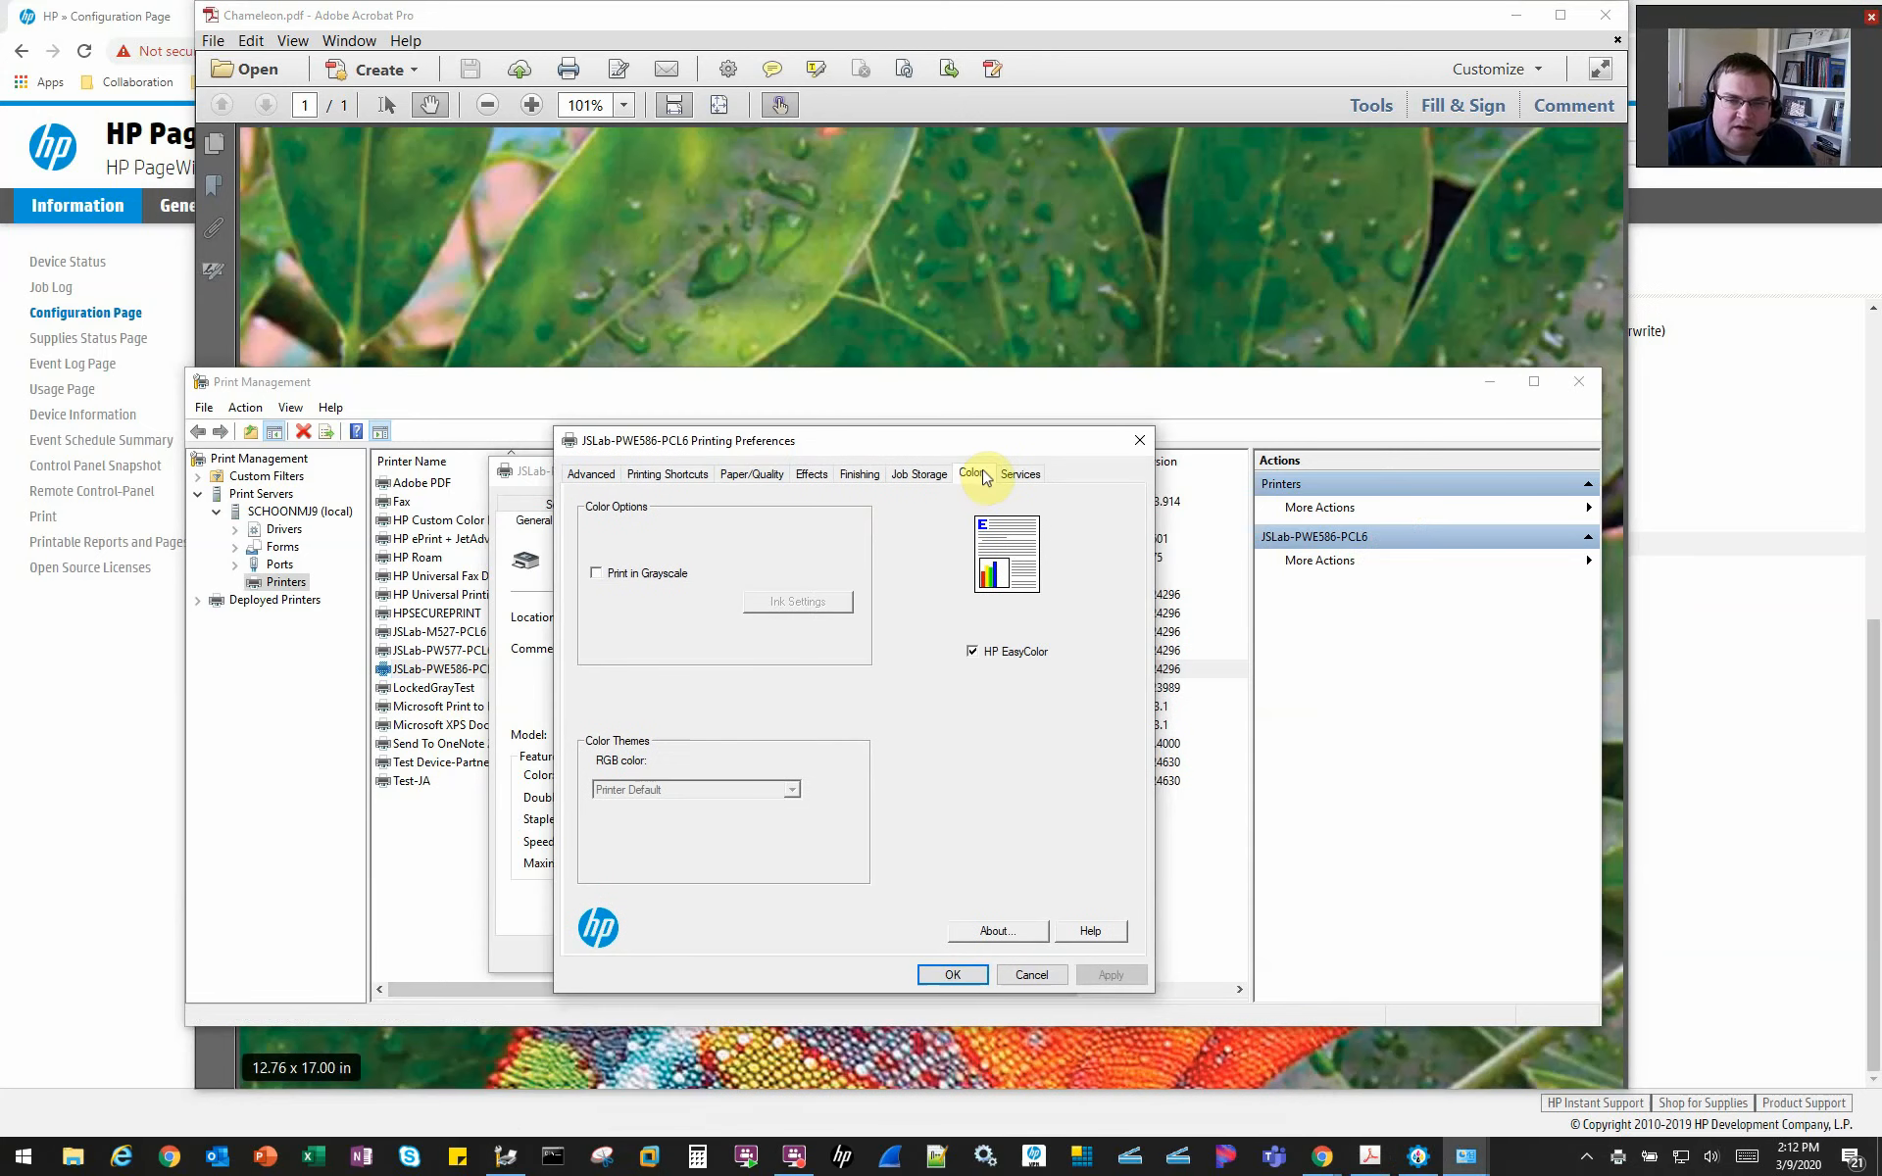
# Step: Turn off HP EasyColor and apply Custom RGB as the RGB color theme in the JSLab-PWE586-PCL6 printing preferences
pyautogui.click(975, 654)
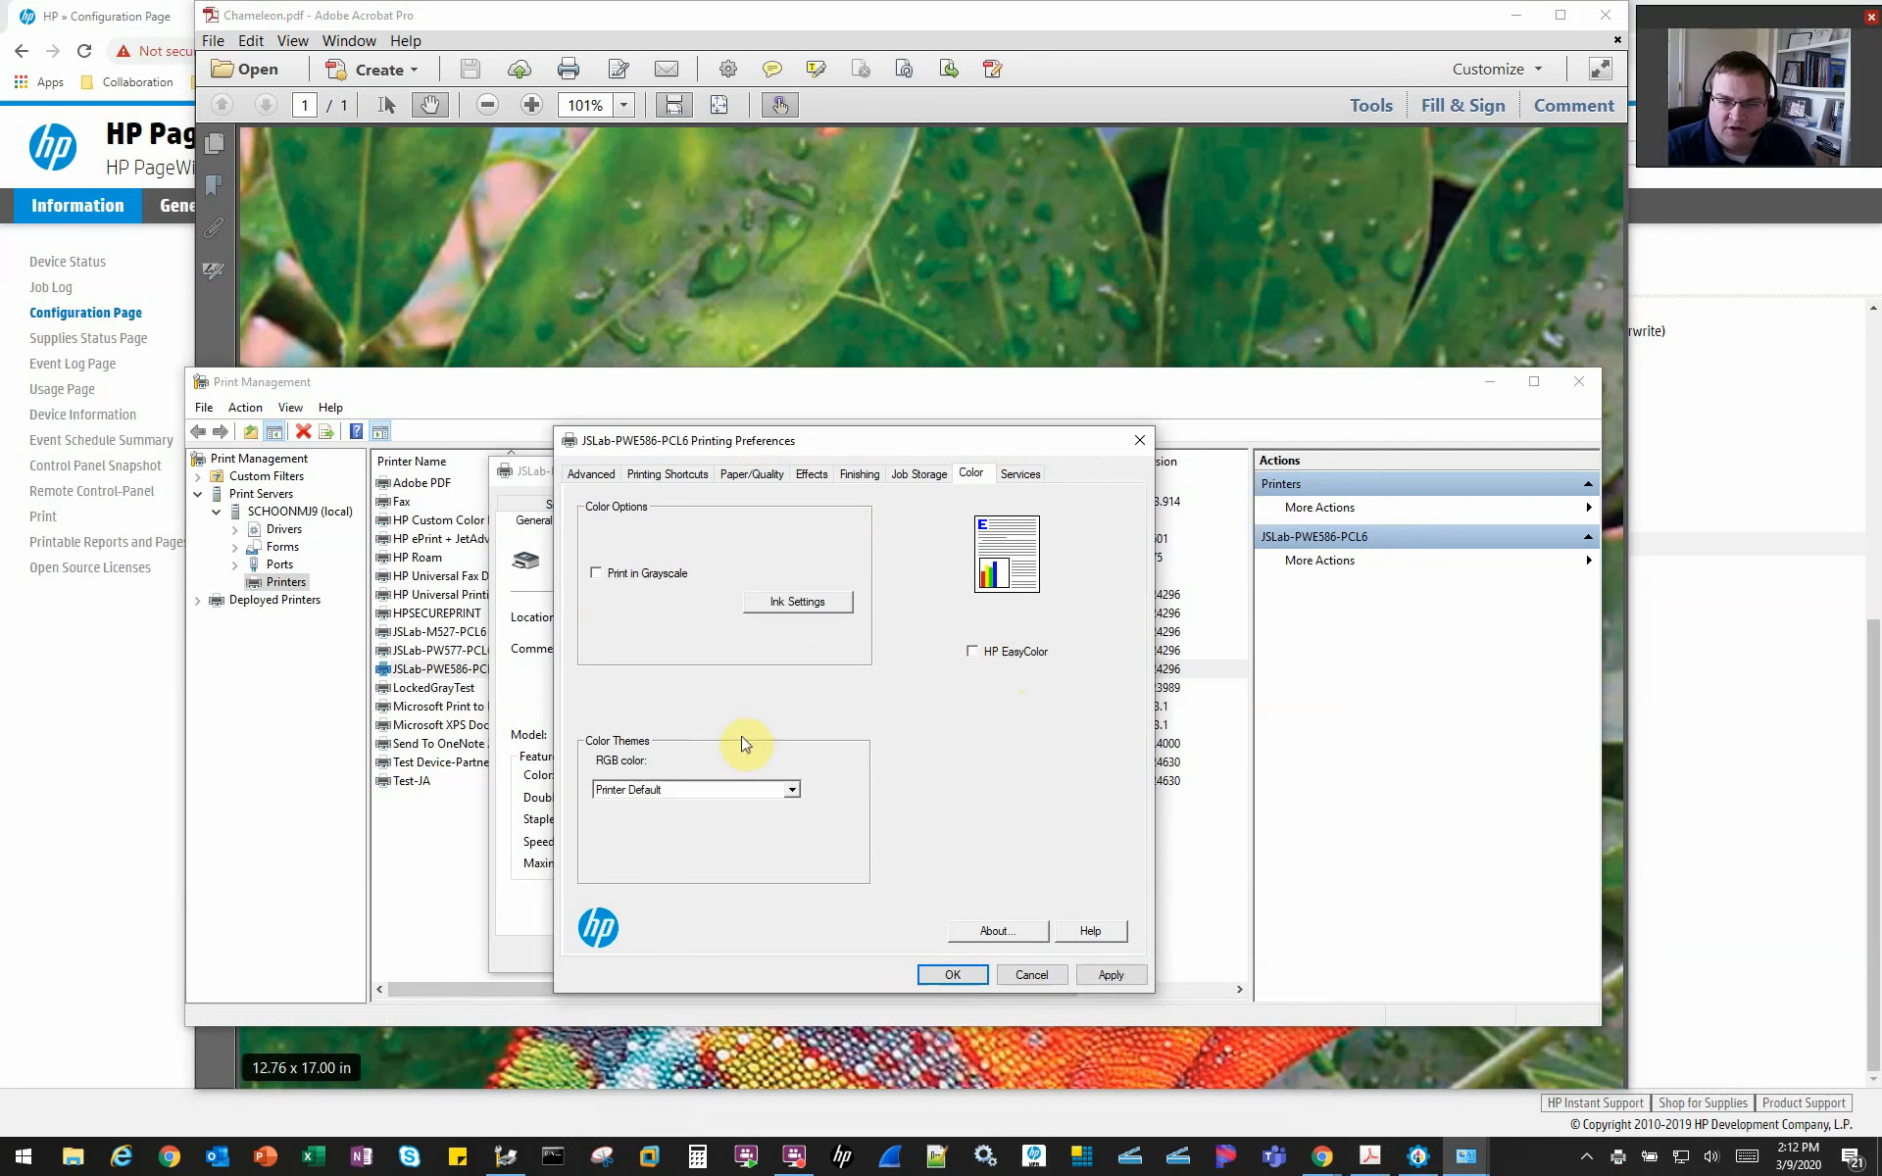
pyautogui.click(661, 790)
pyautogui.click(674, 849)
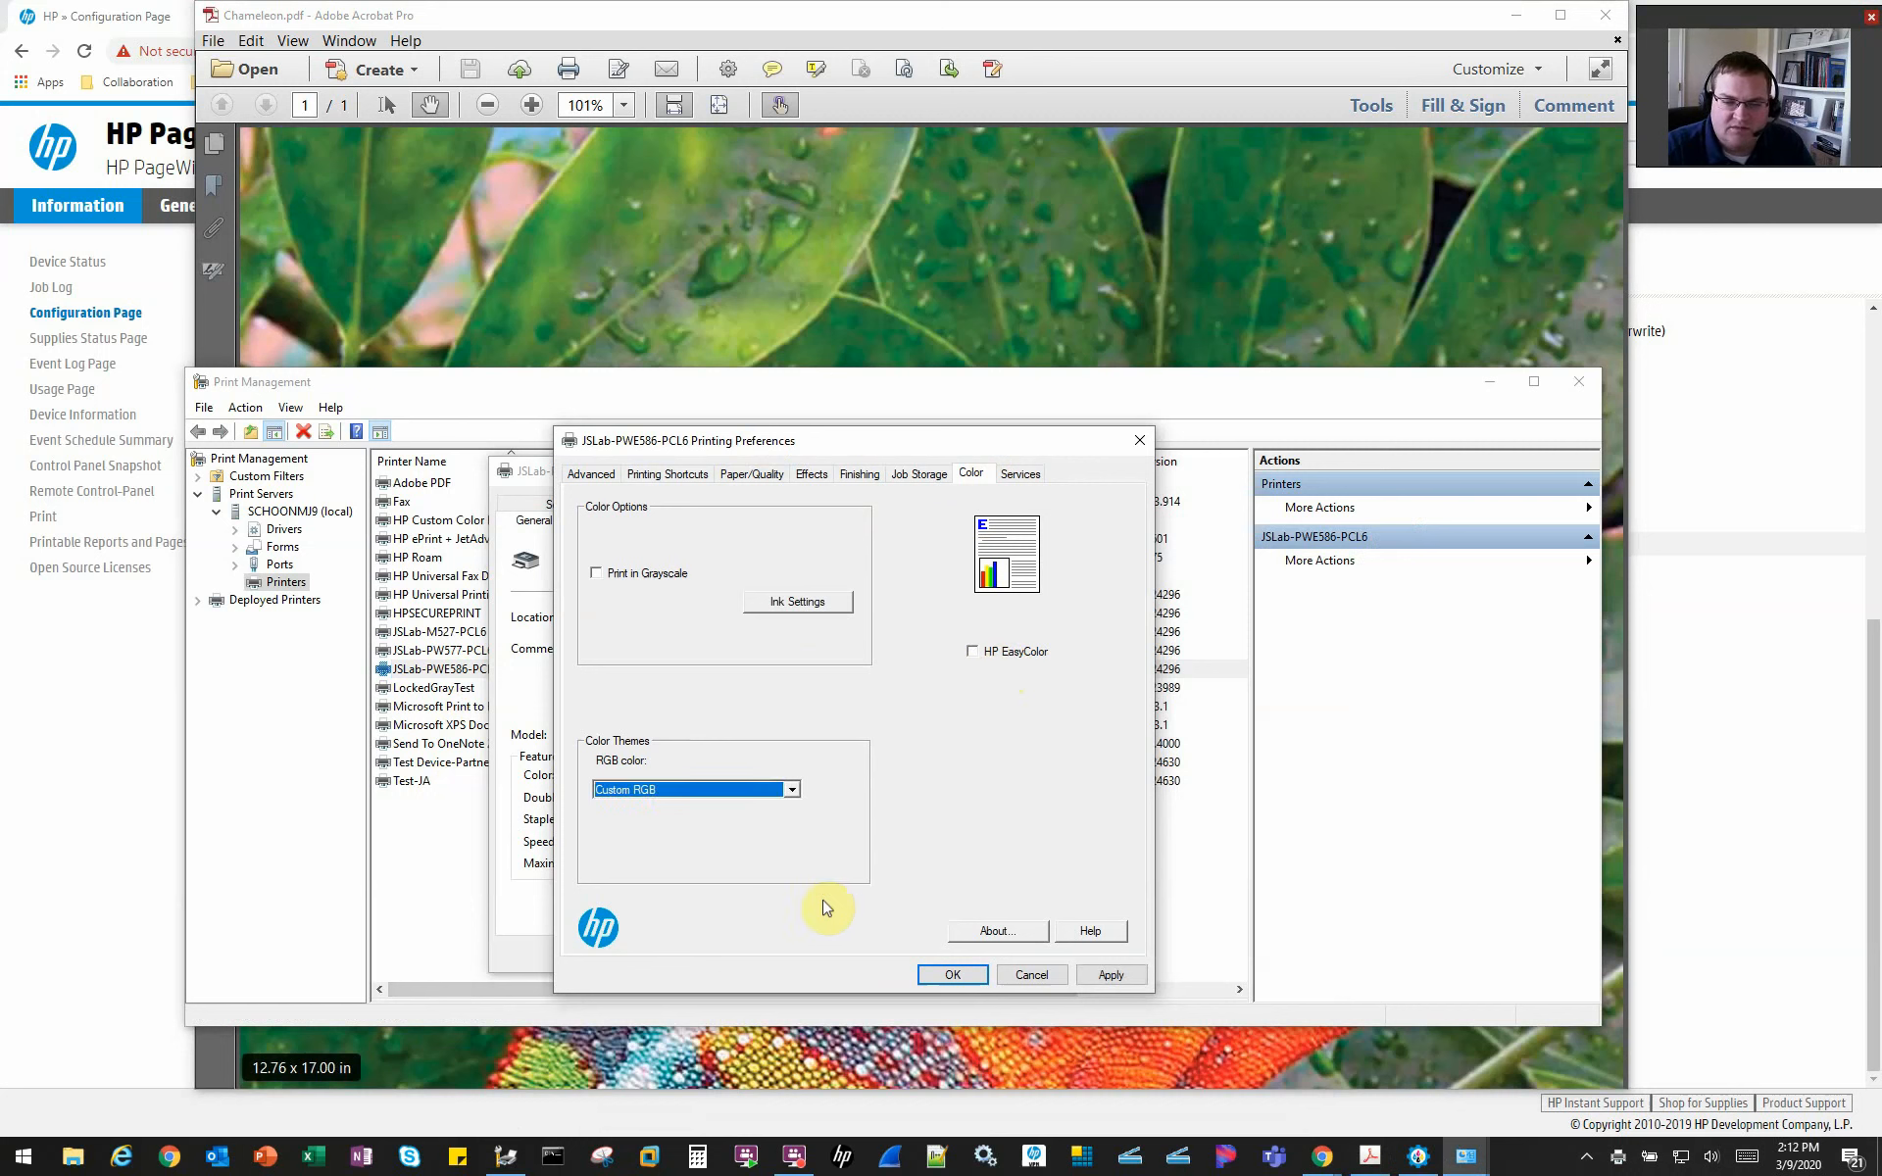
pyautogui.click(1125, 979)
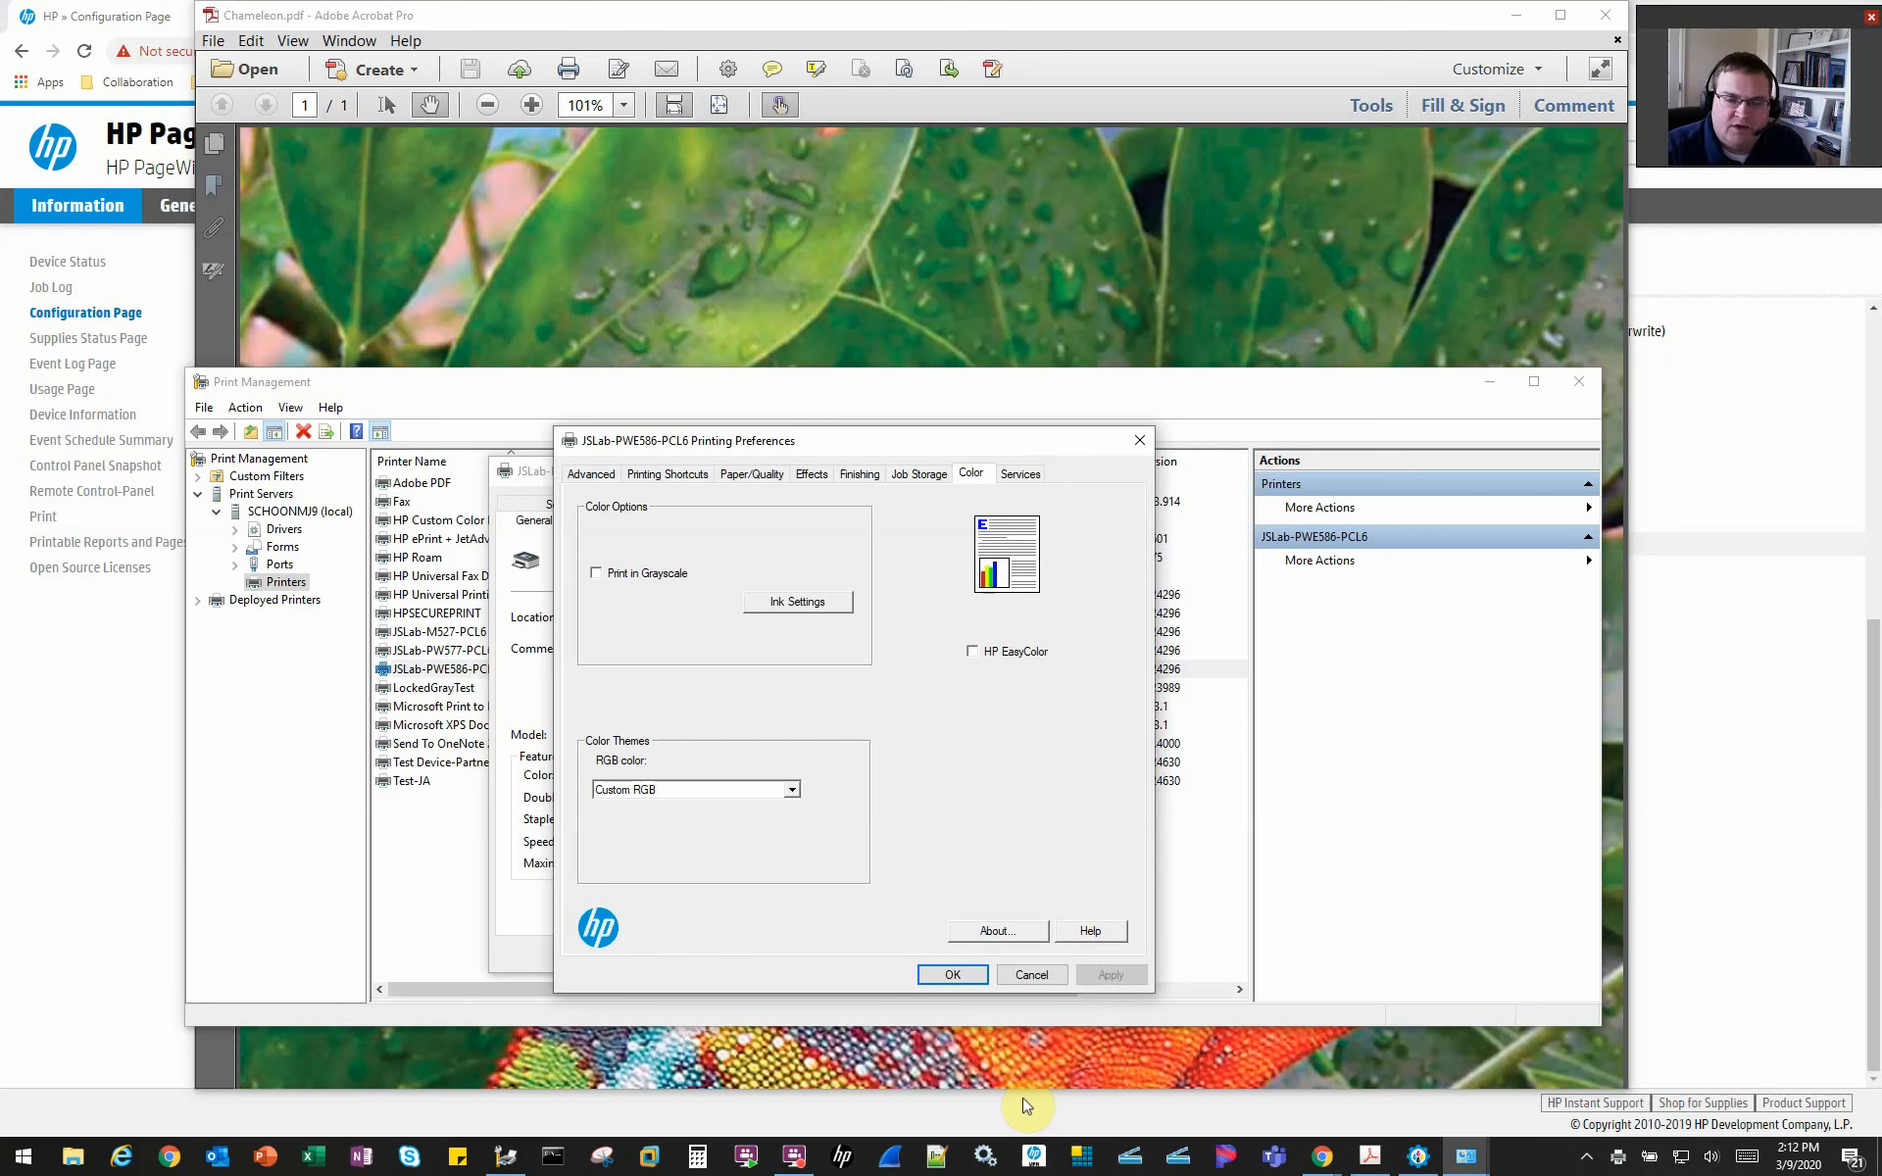
# Step: Review the printing shortcuts and color settings, accept the printing preferences and printer properties, and close Print Management
pyautogui.click(667, 474)
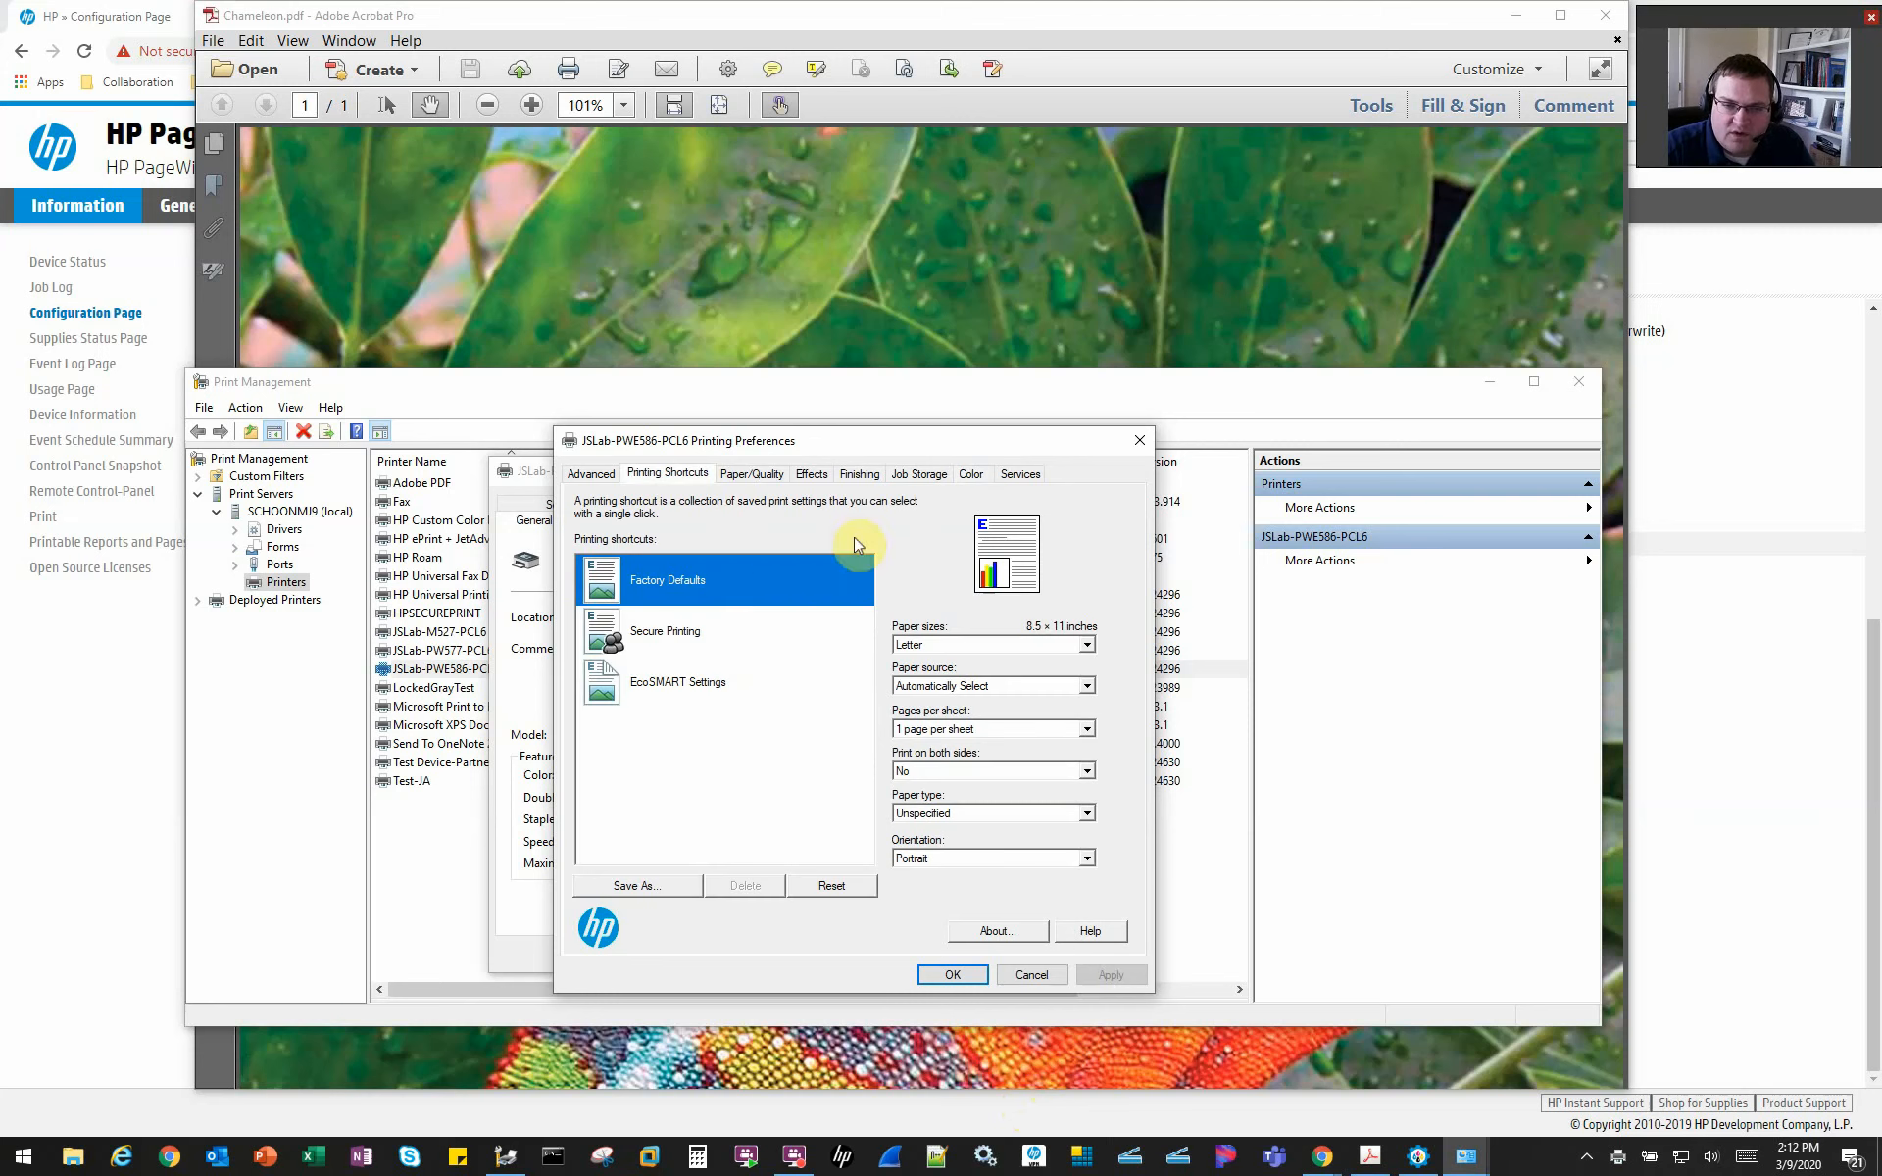
pyautogui.click(970, 474)
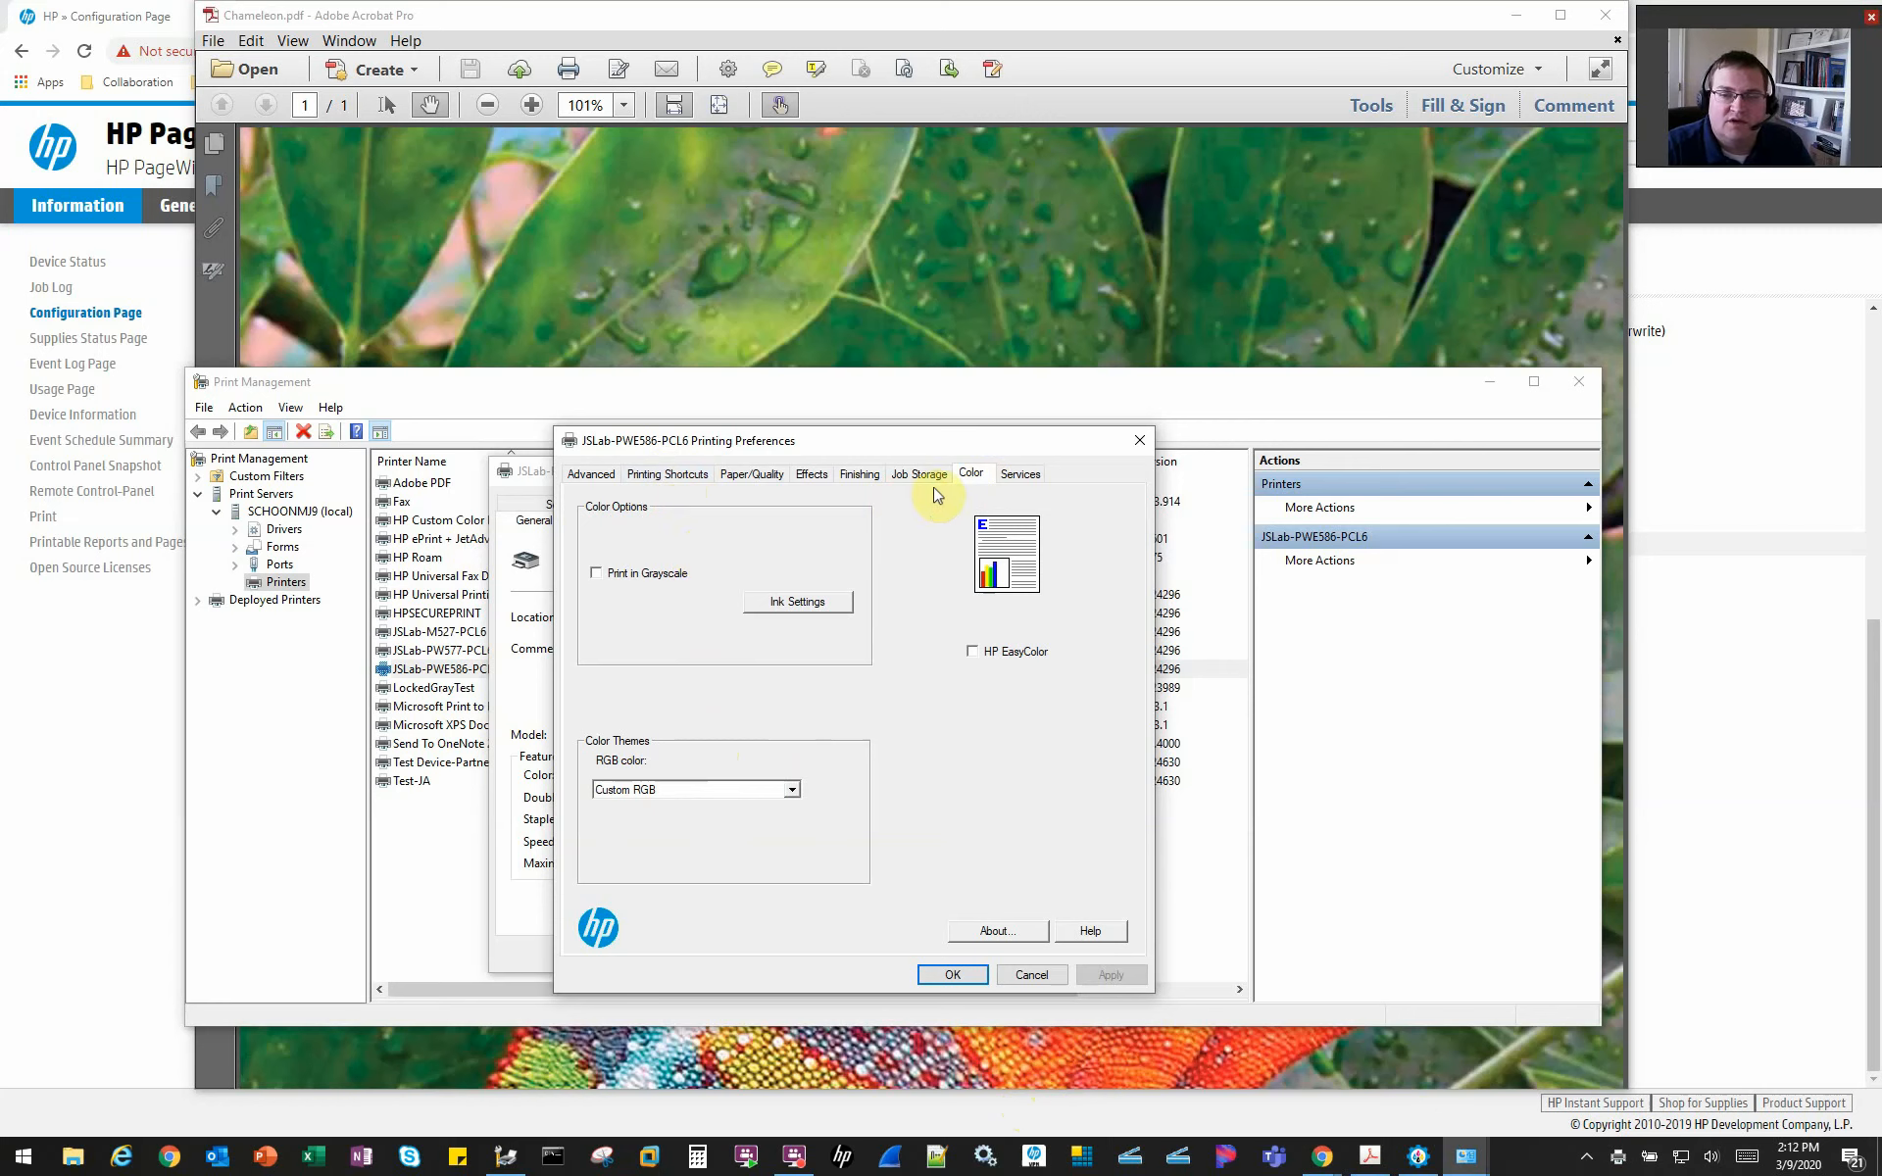
pyautogui.click(952, 974)
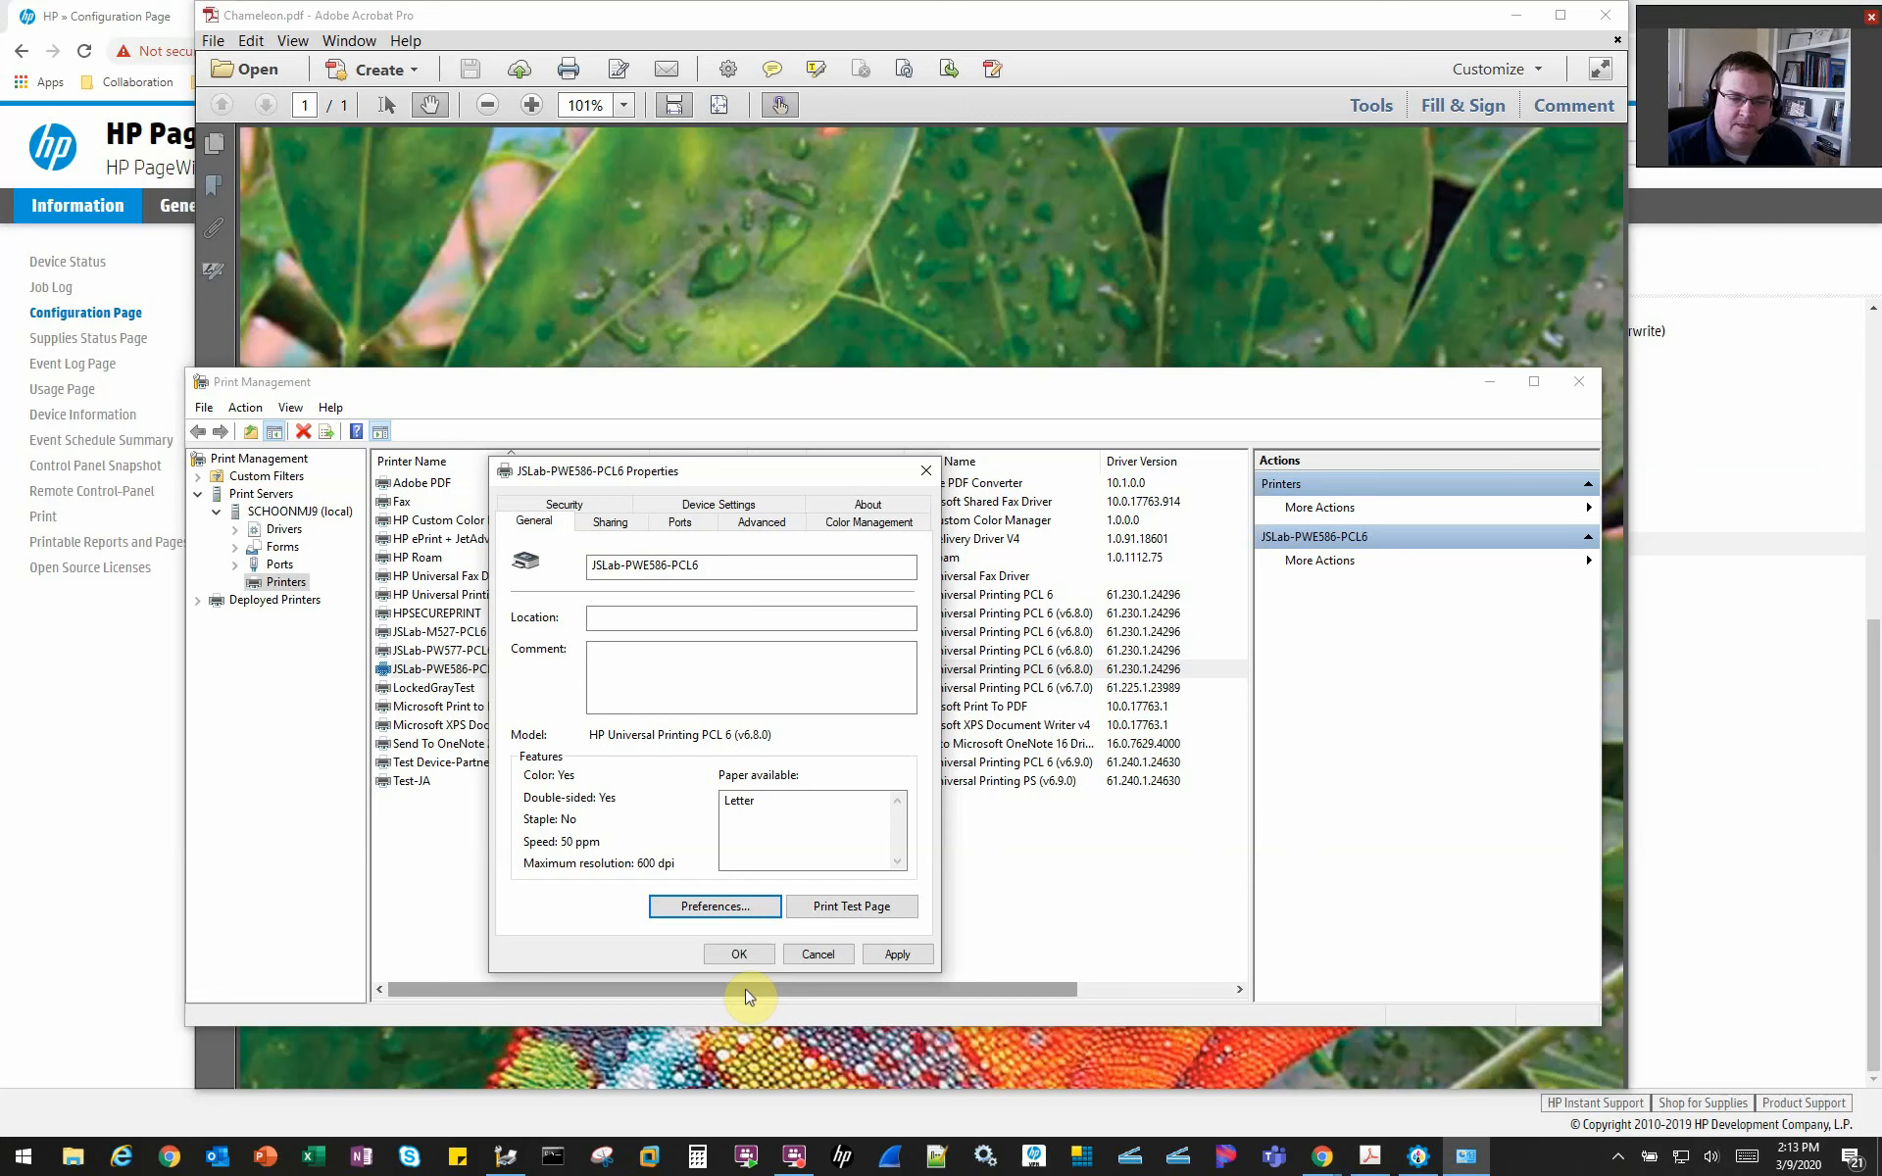
pyautogui.click(738, 955)
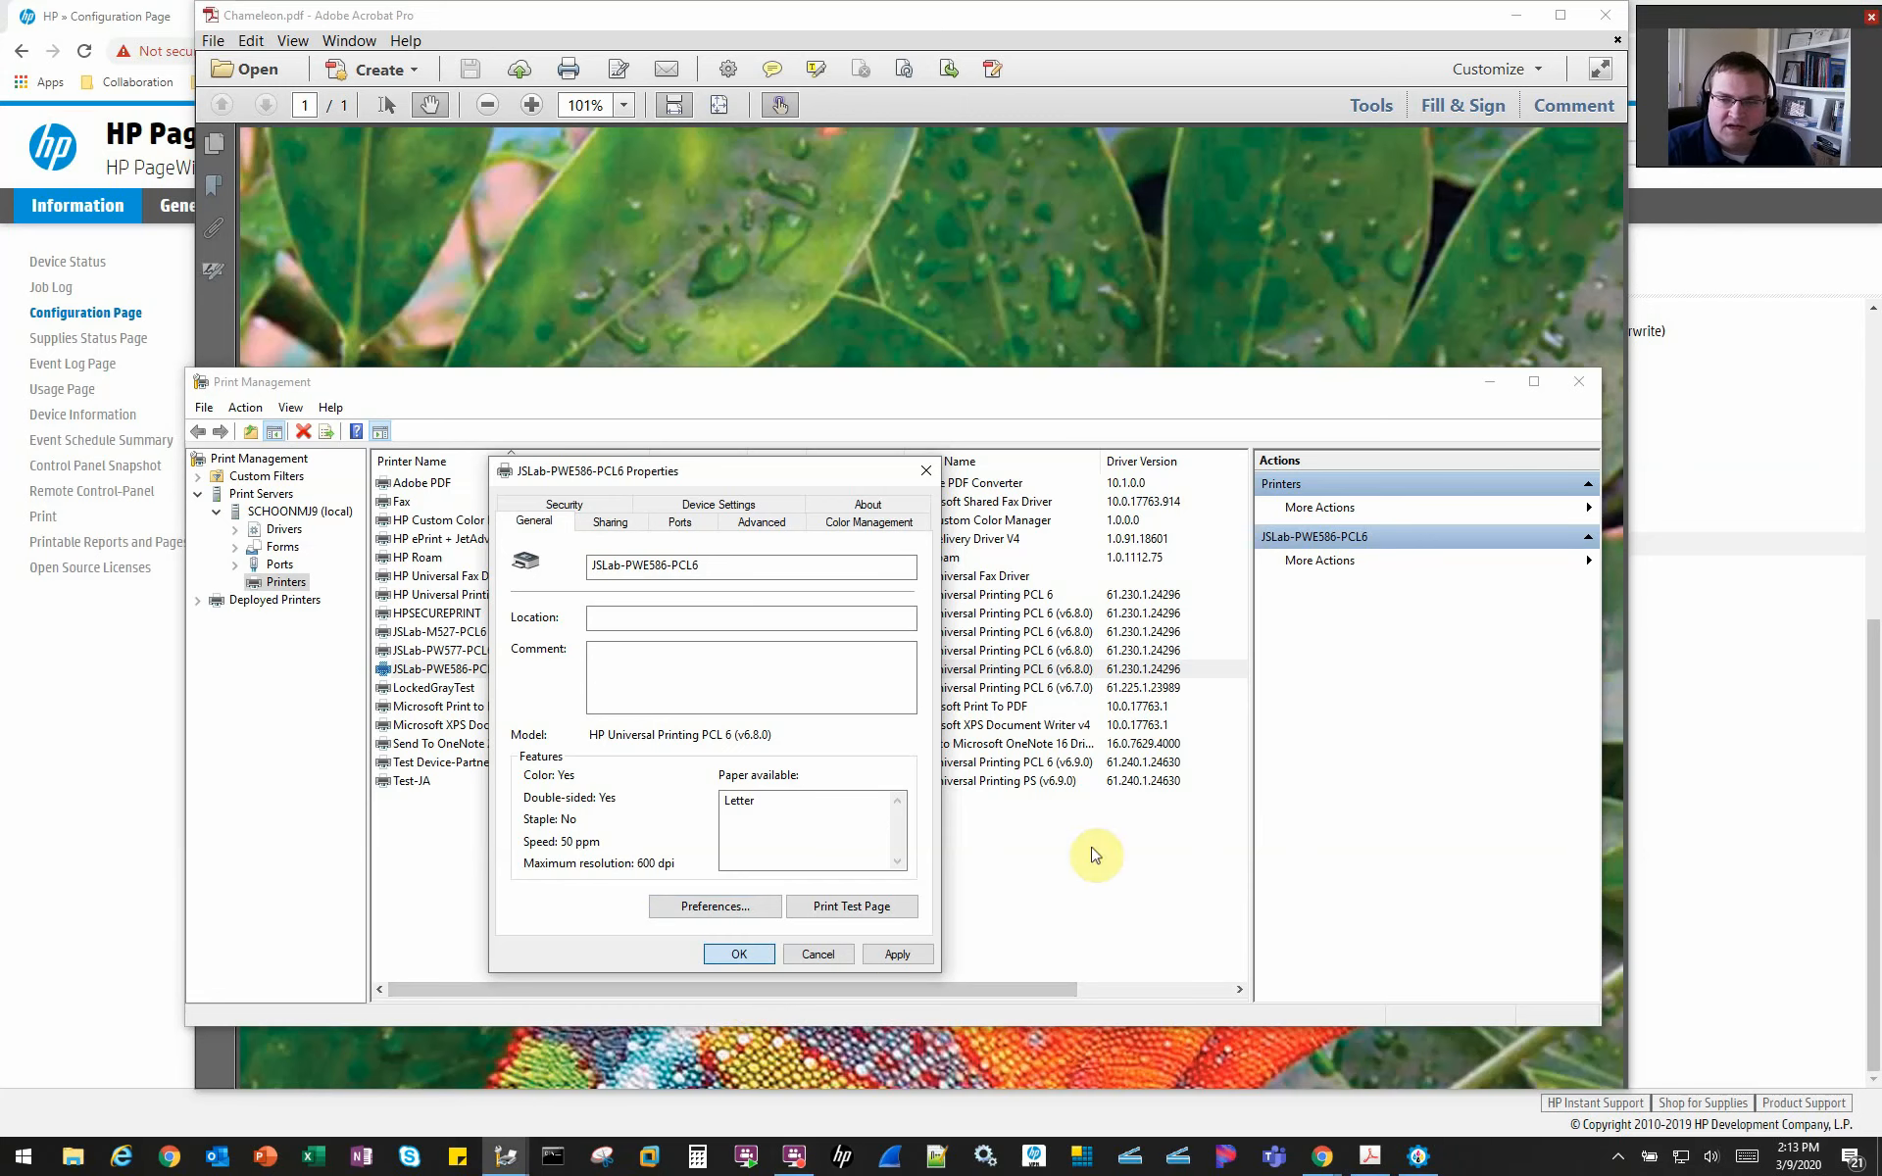
pyautogui.click(1582, 382)
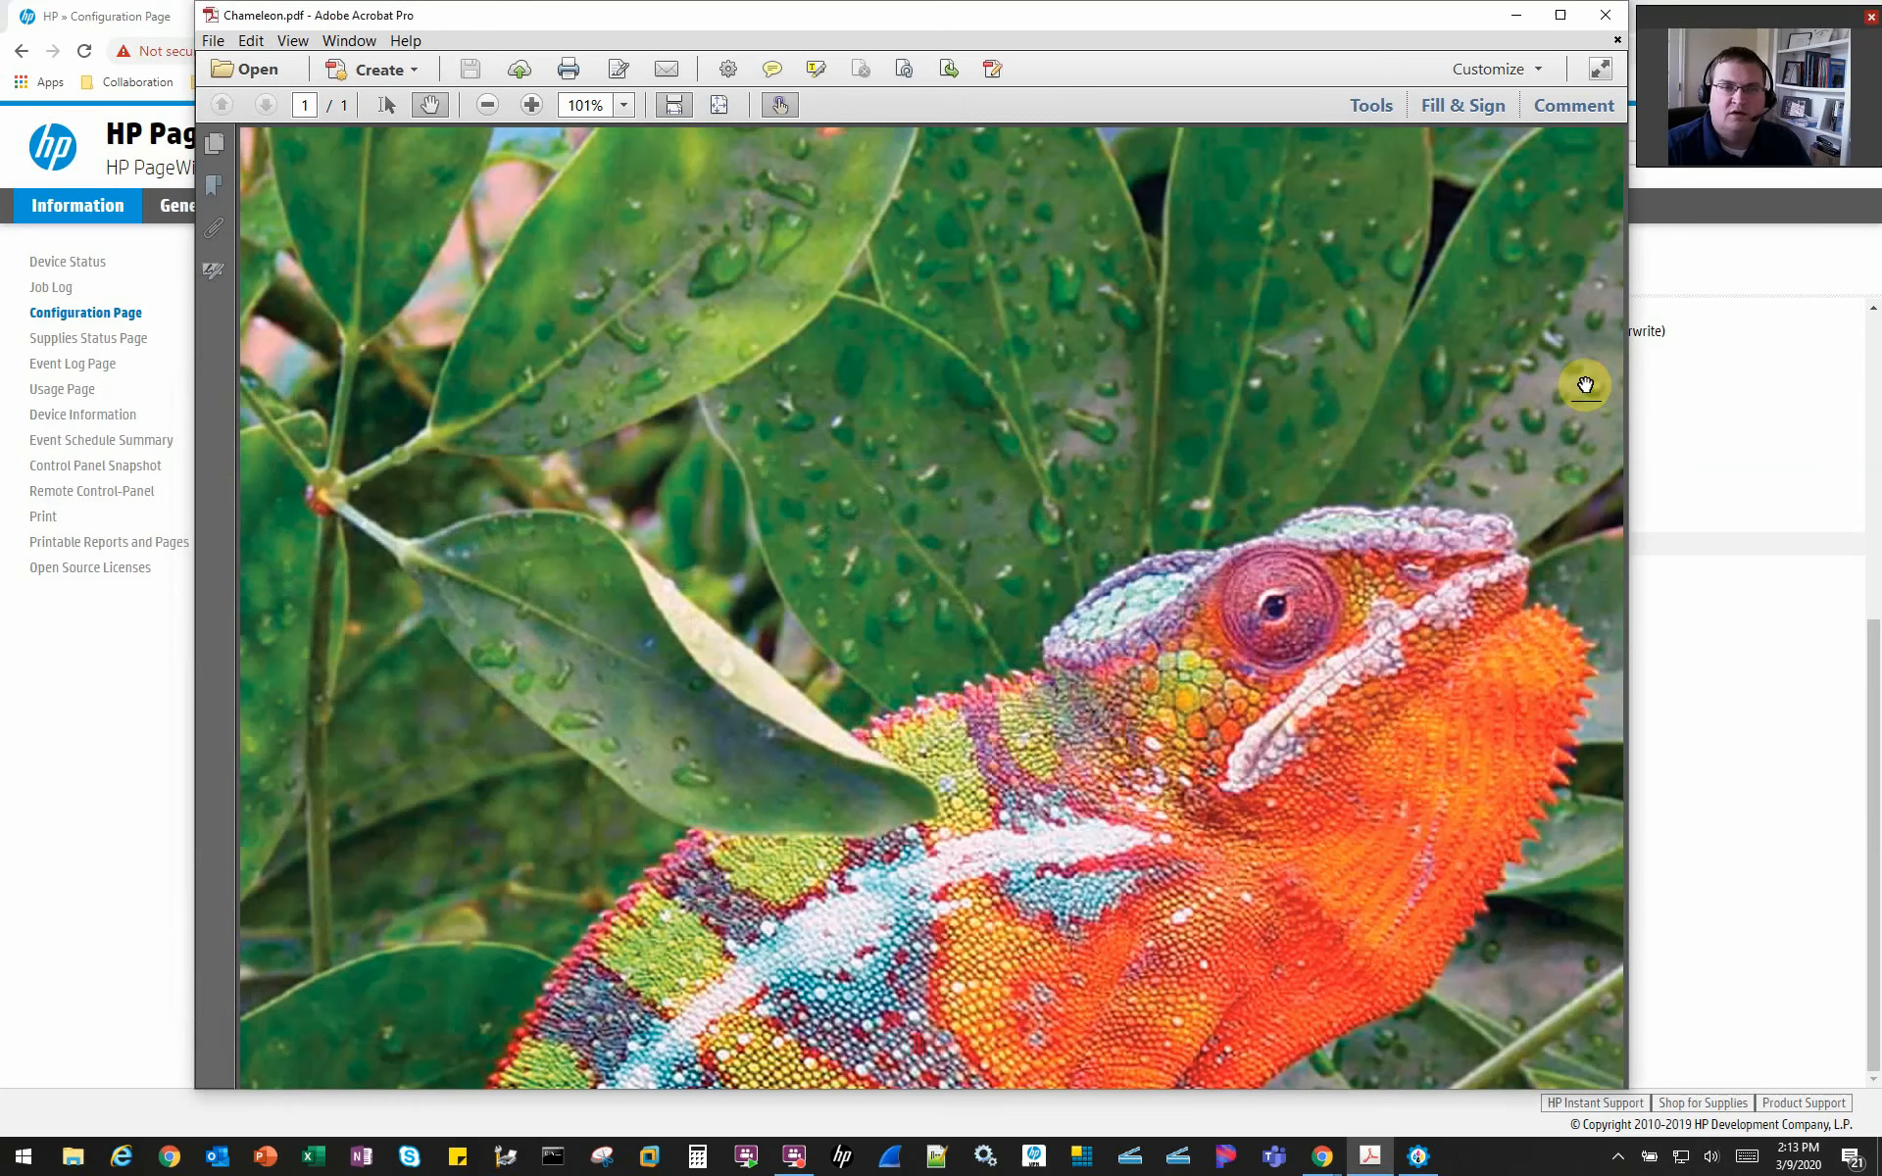